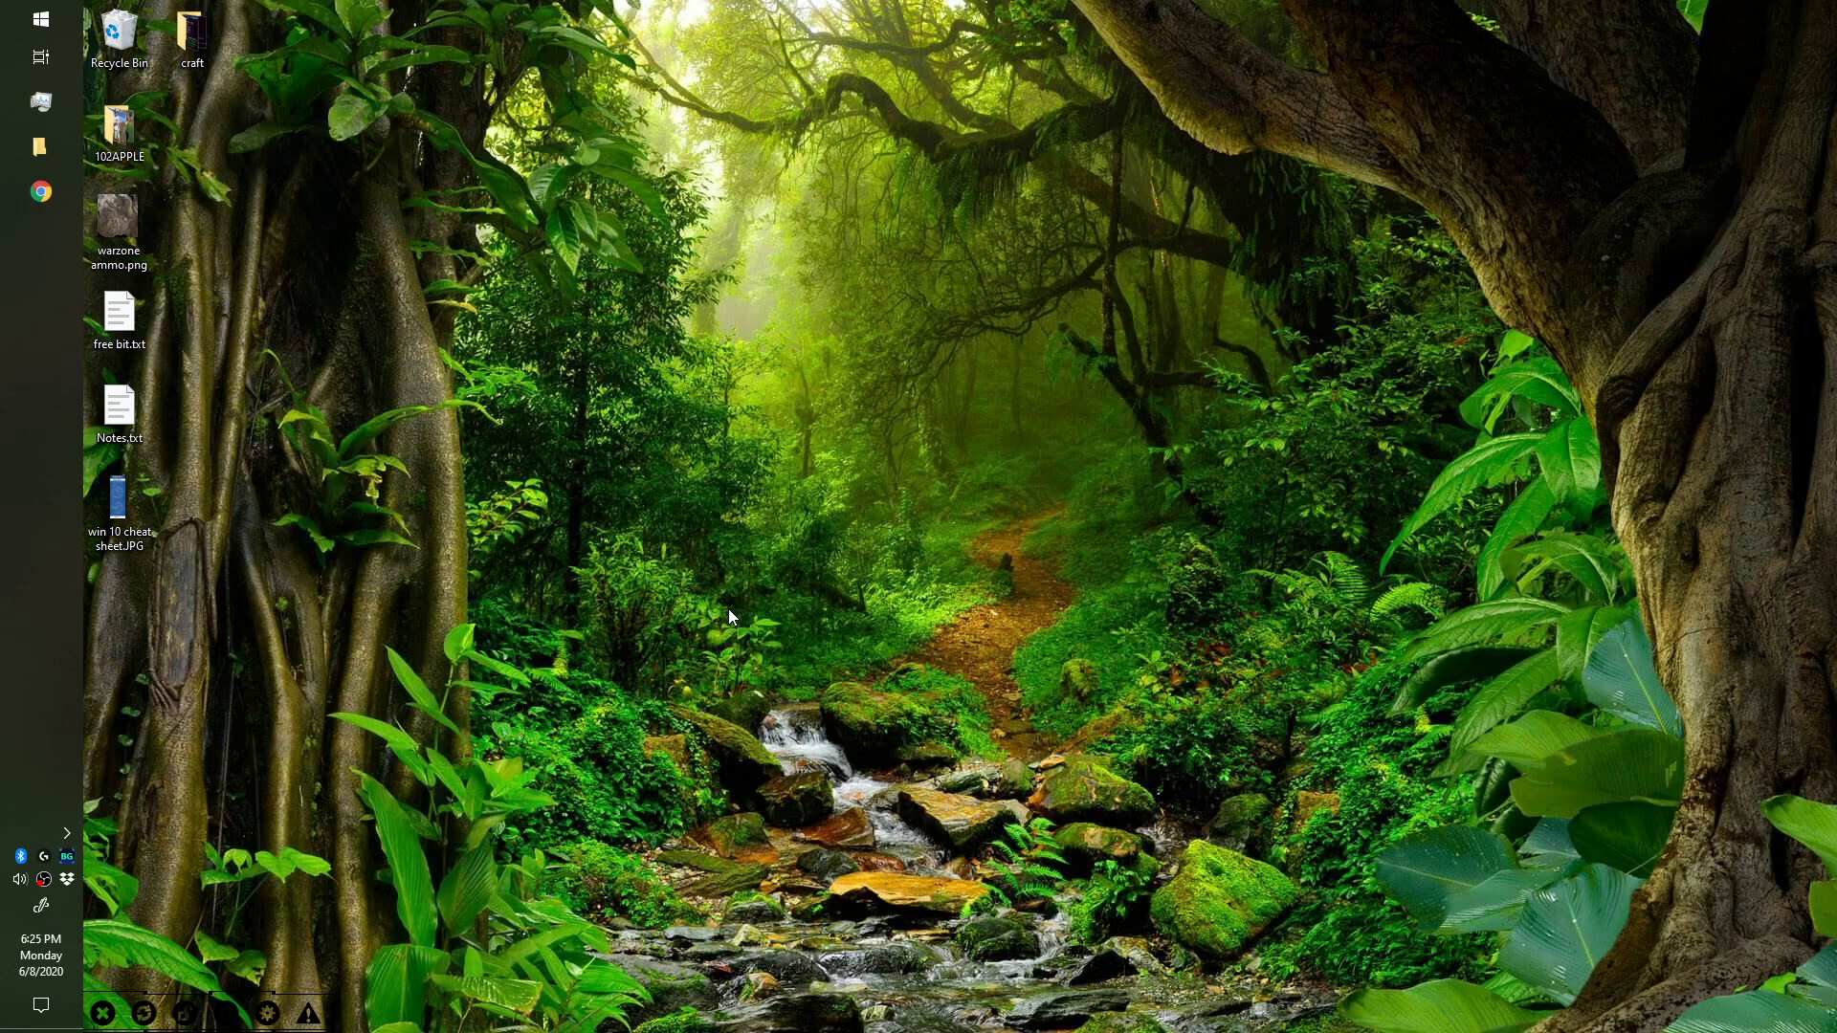
- Search Chrome for 'op auto clicker' and start the SourceForge AutoClicker.exe download
left_click(71, 186)
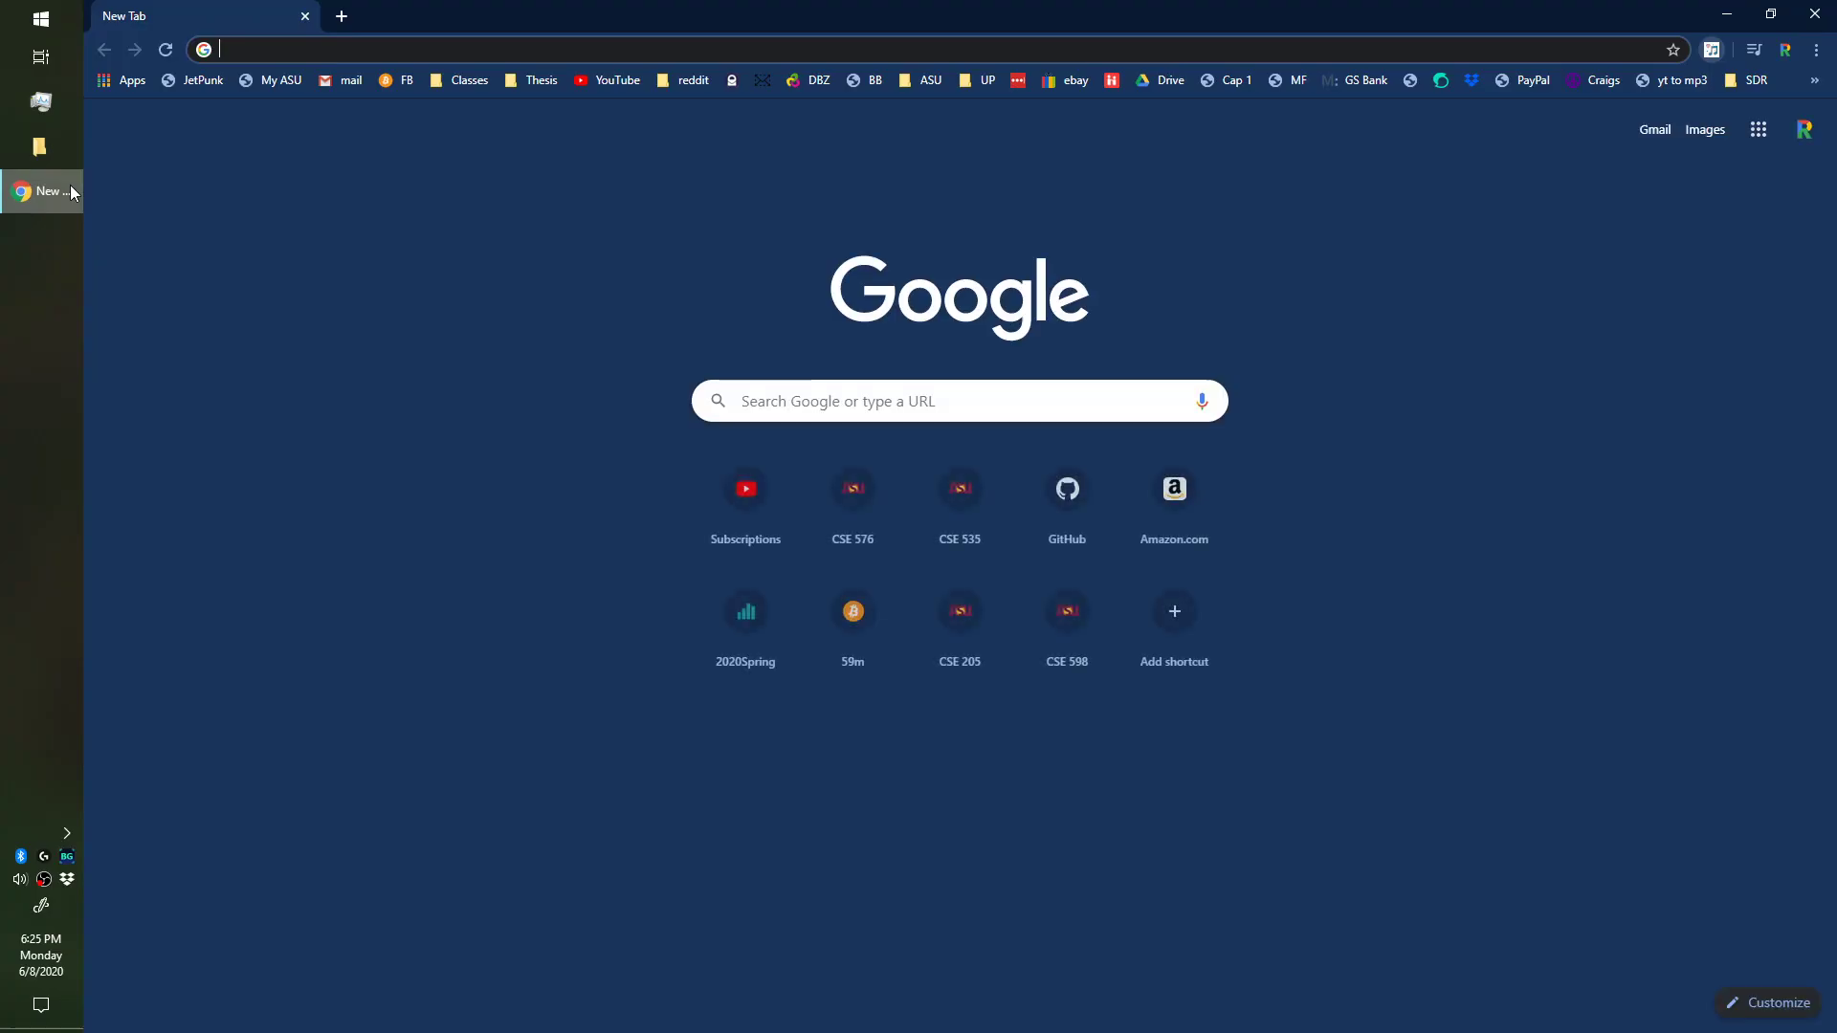
left_click(346, 52)
type("op")
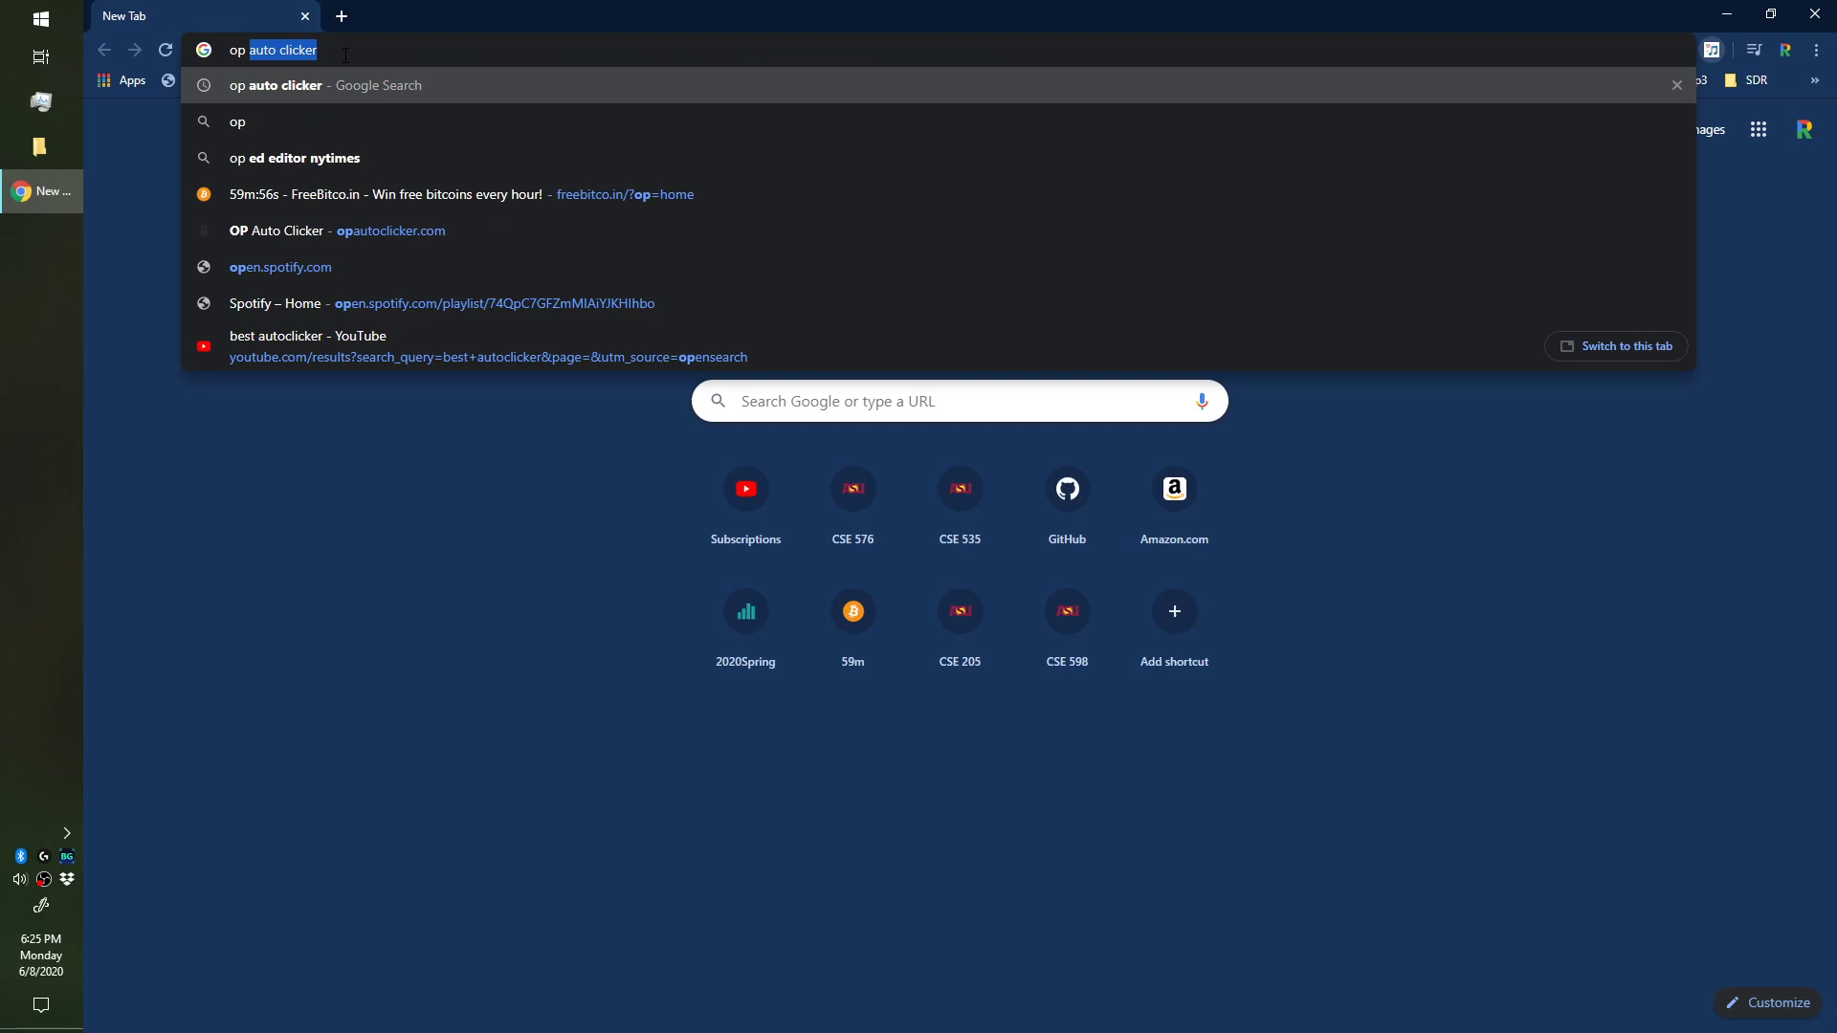
key("Return")
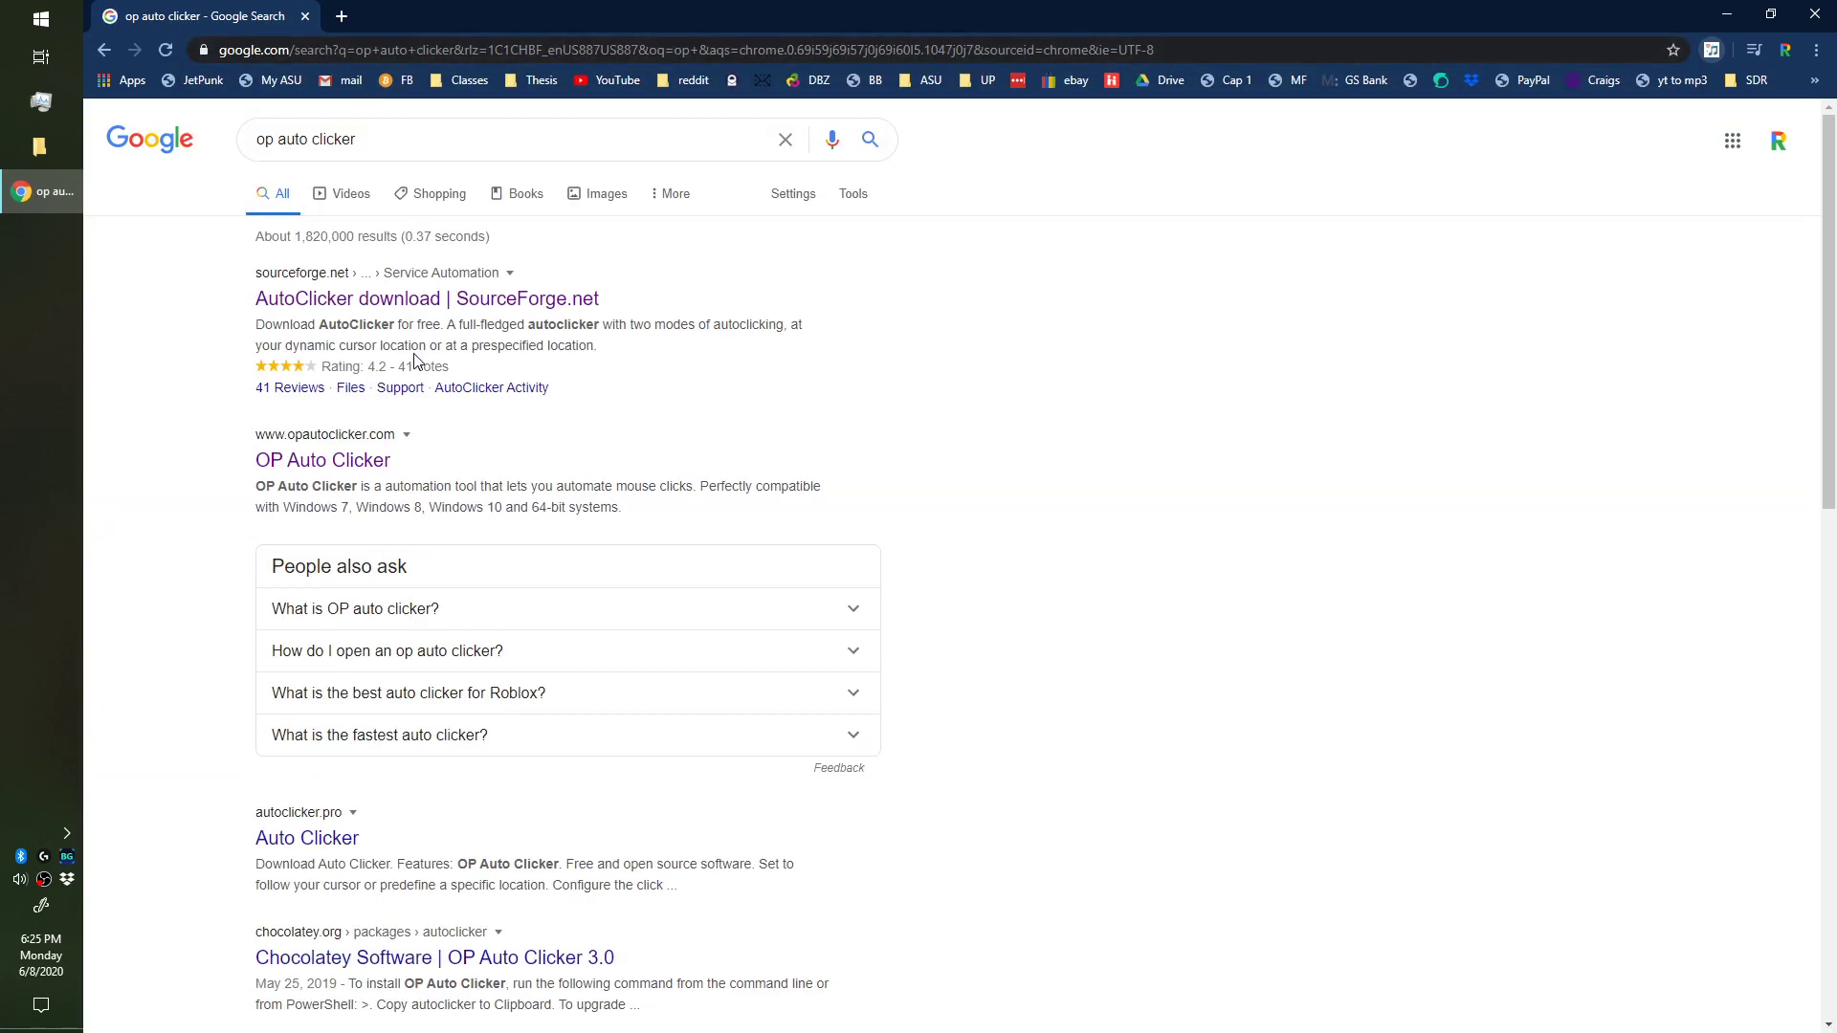
left_click(323, 461)
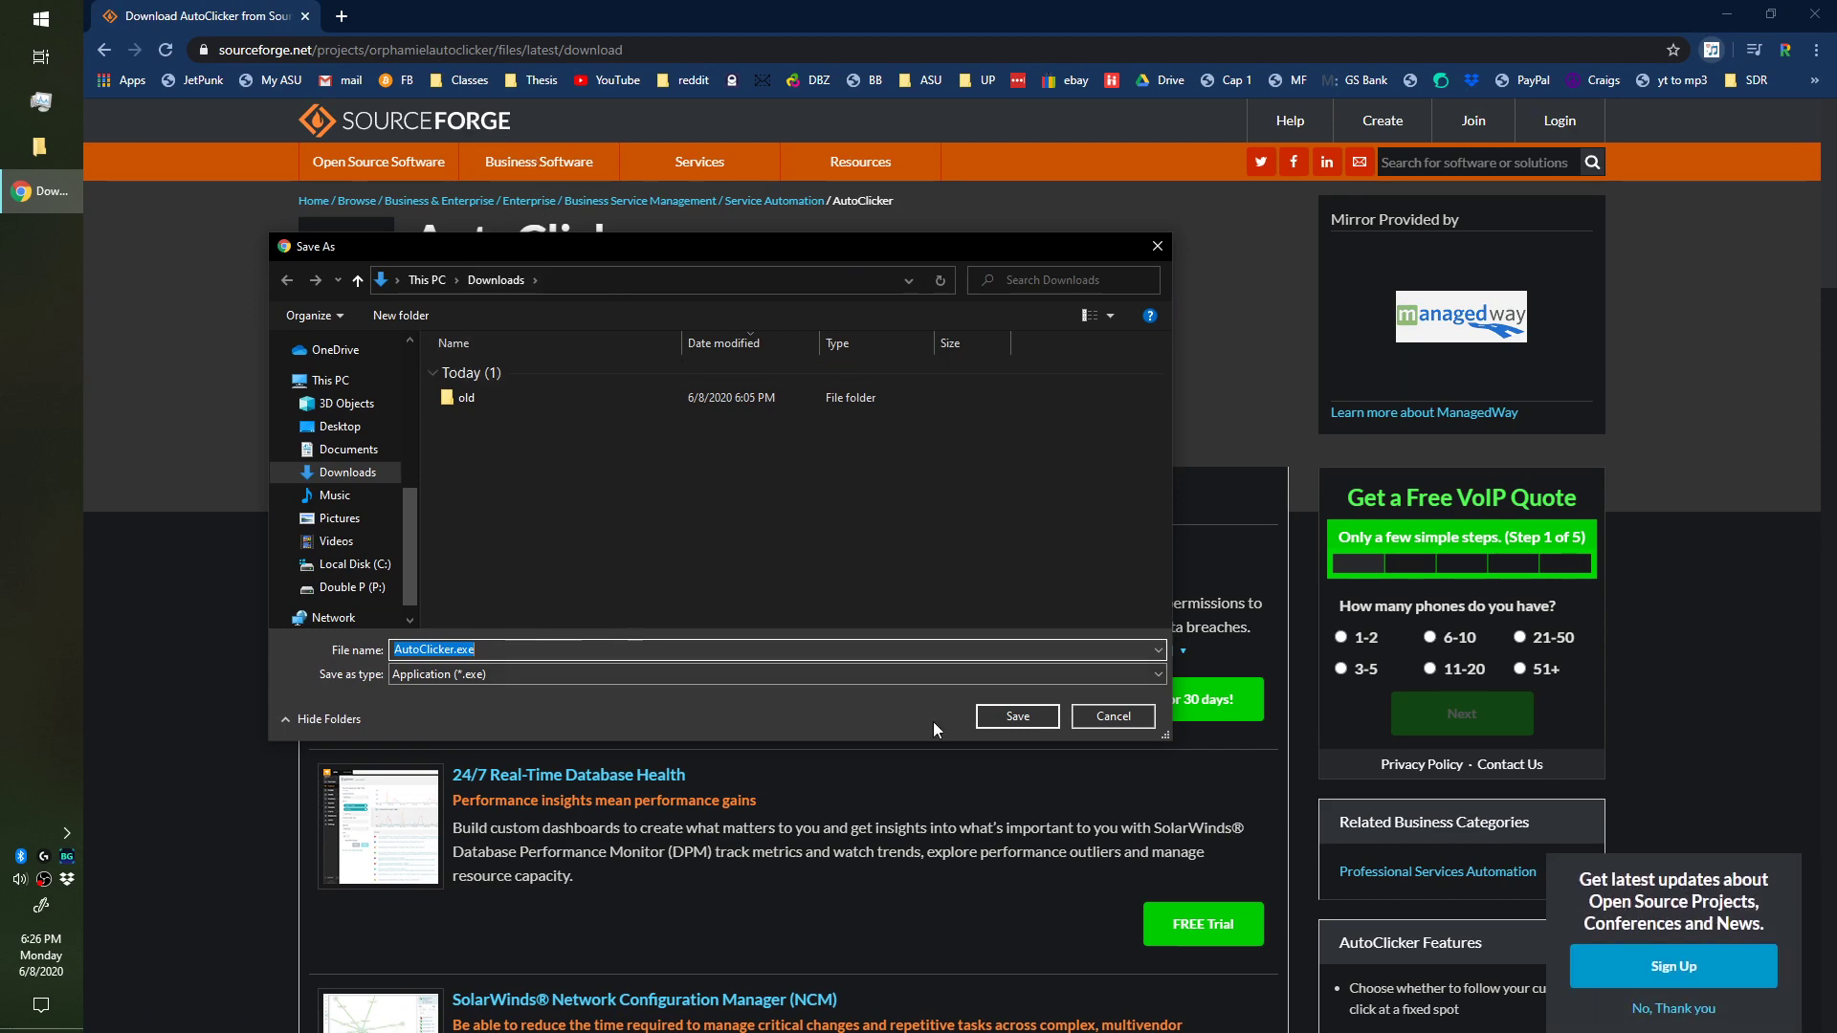
- Save AutoClicker.exe to Downloads and select it in File Explorer
left_click(1043, 720)
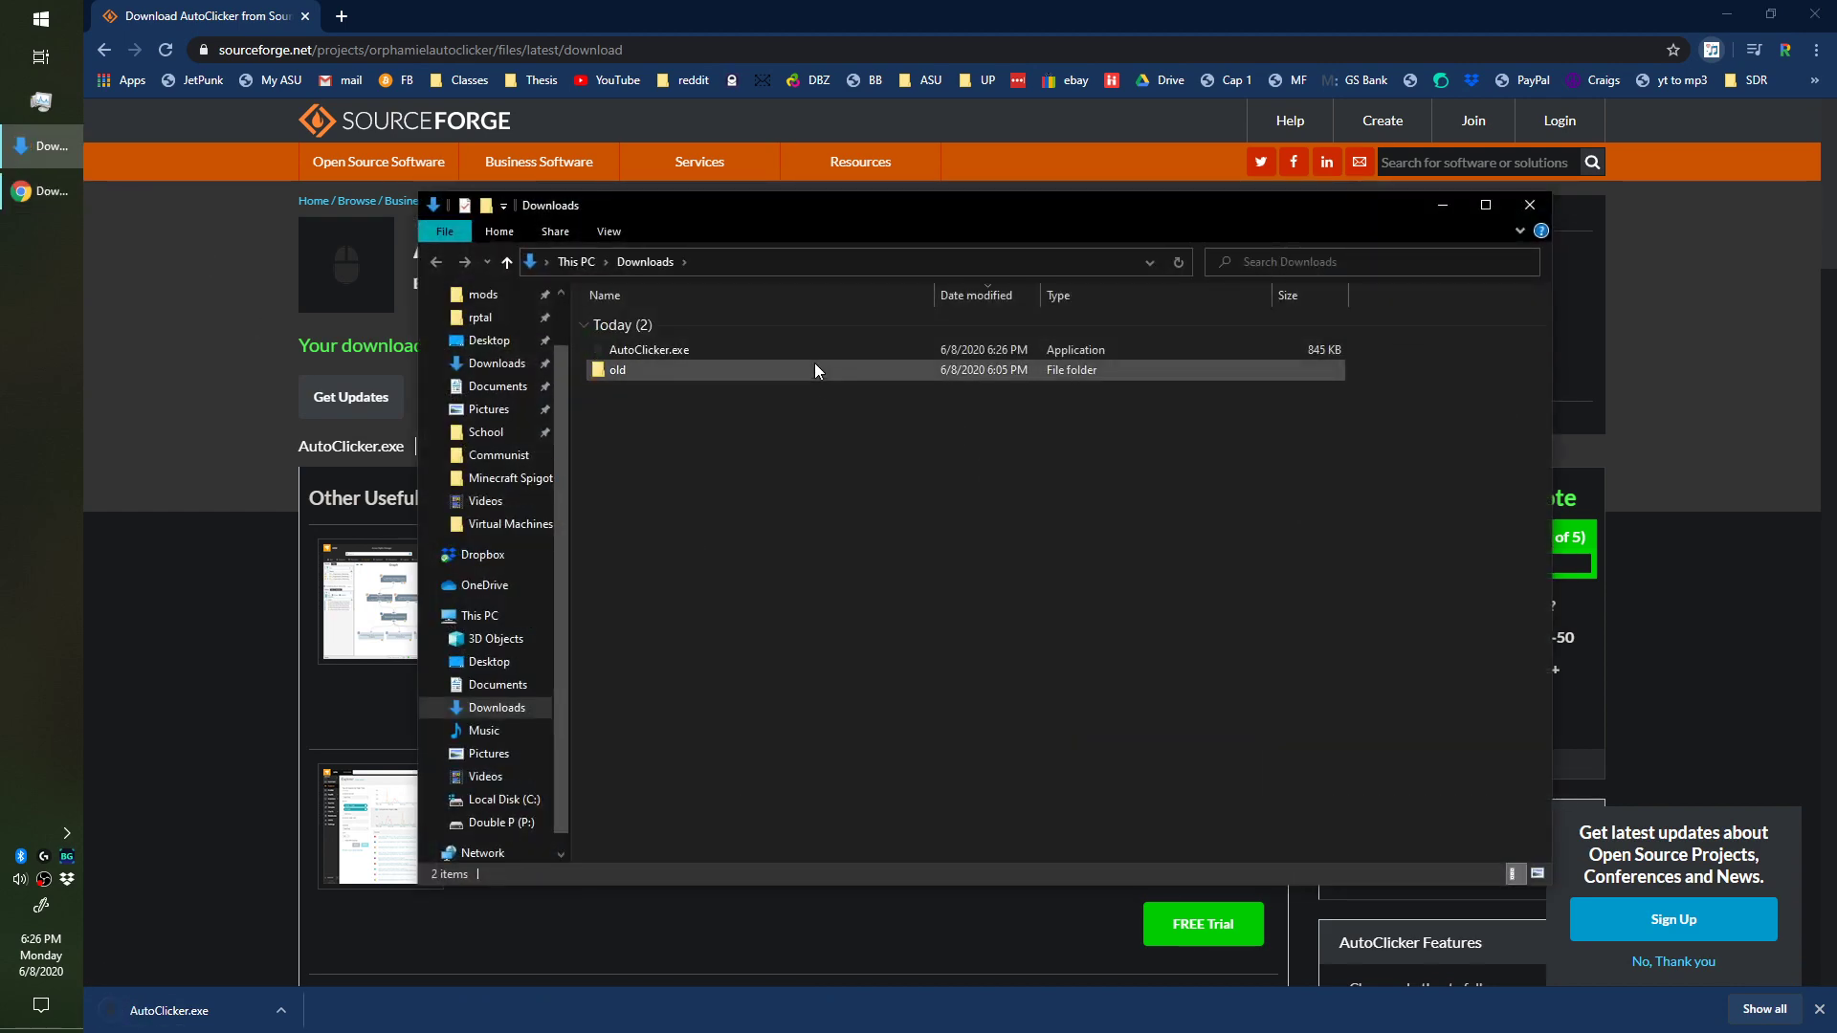
left_click(817, 354)
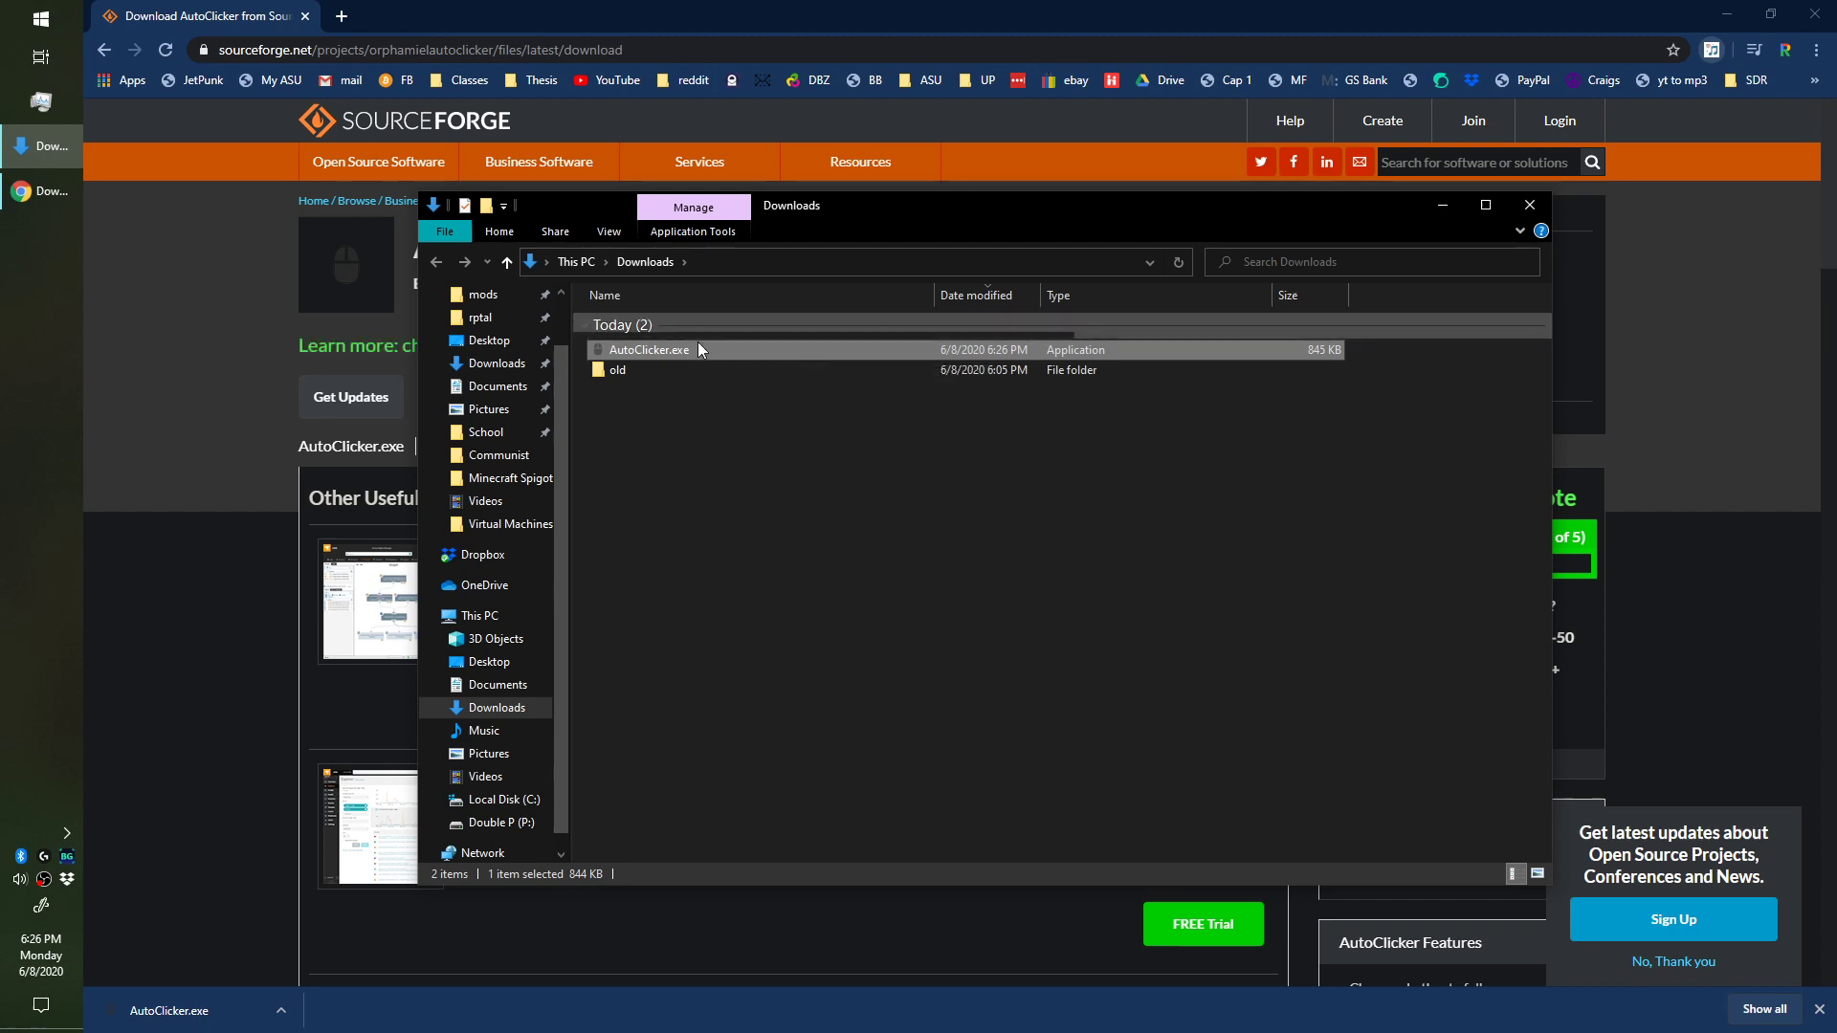
- Launch AutoClicker.exe, inspect the record and stop icons in ACLib, then return to Downloads
double_click(820, 351)
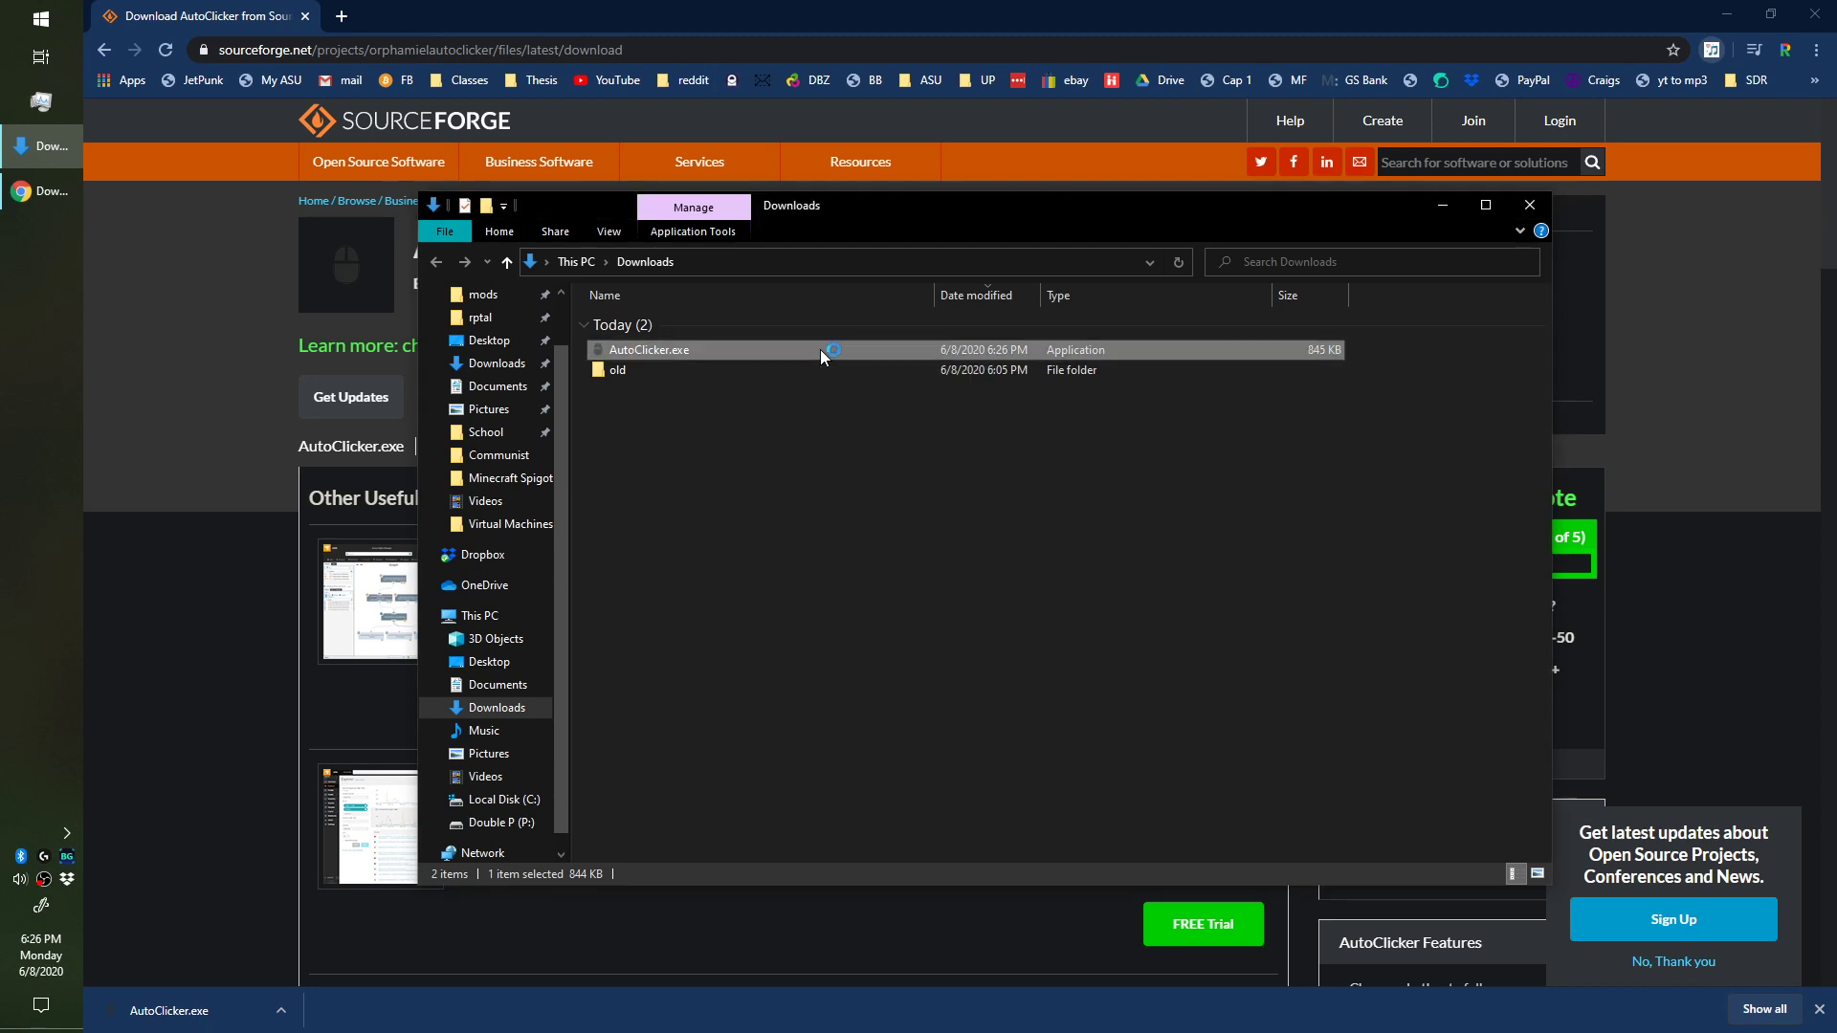
left_click_drag(947, 355, 997, 477)
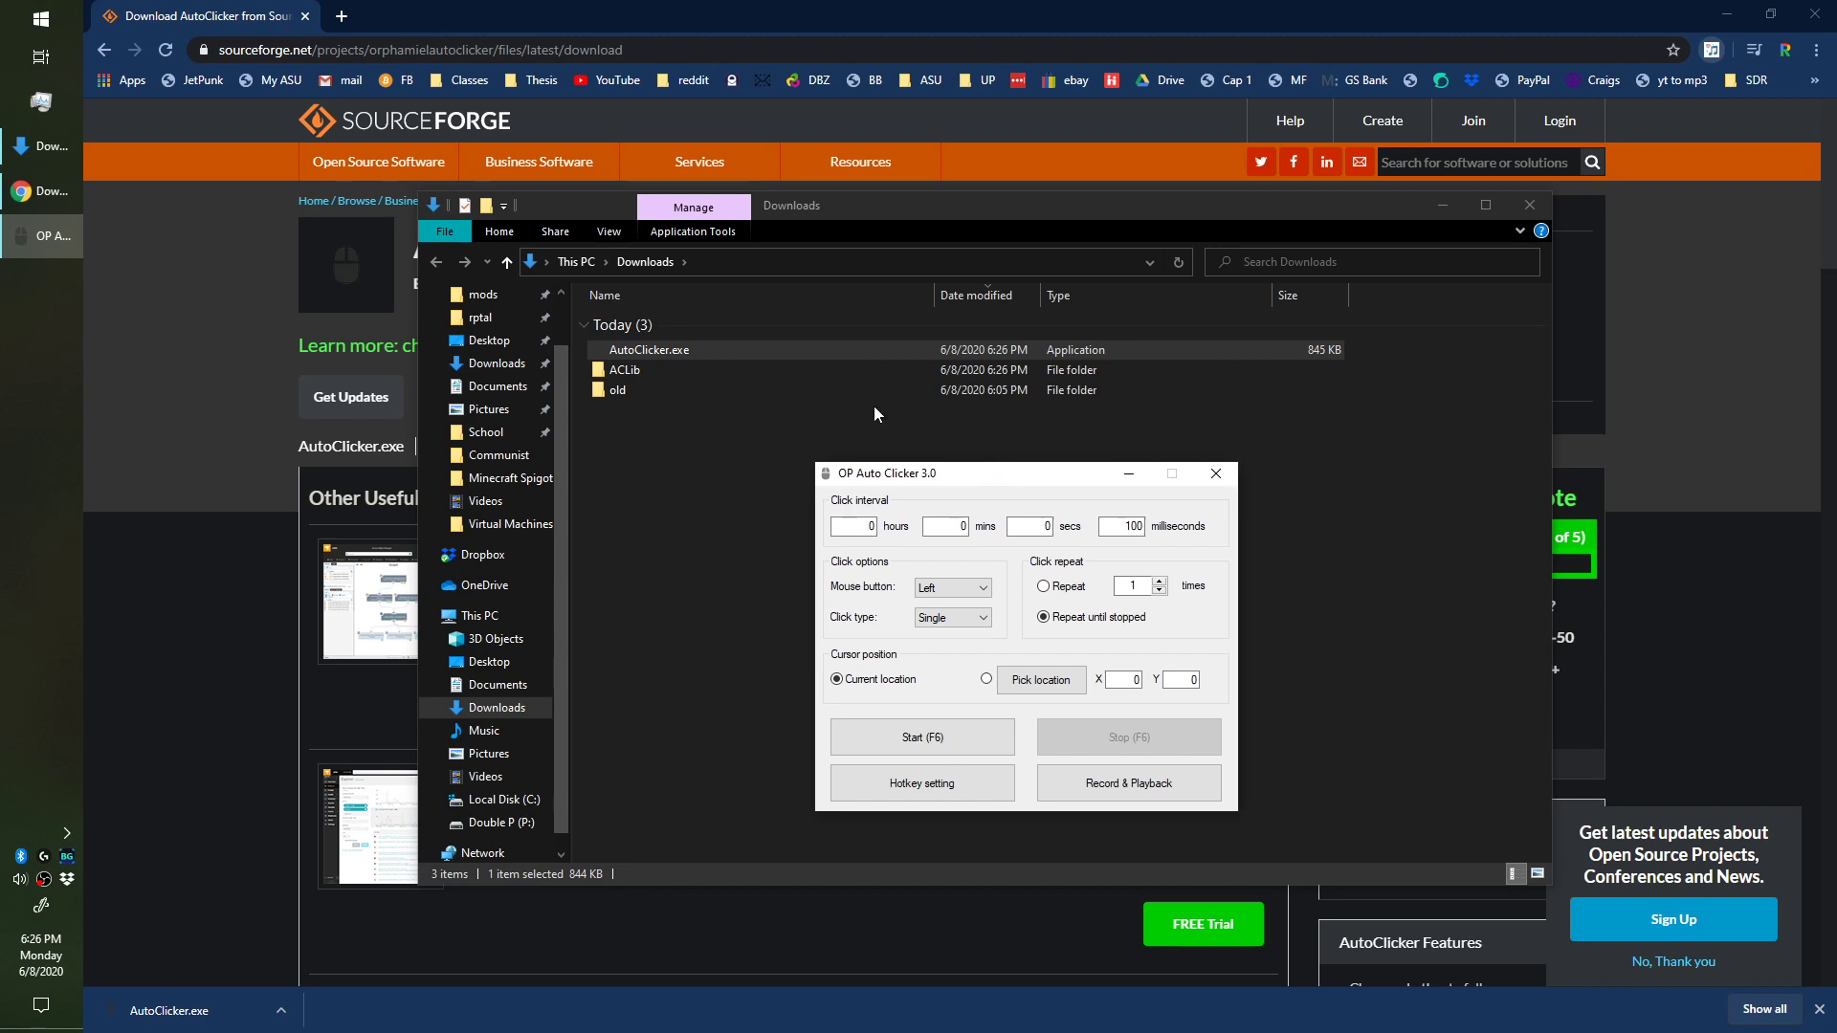
double_click(639, 369)
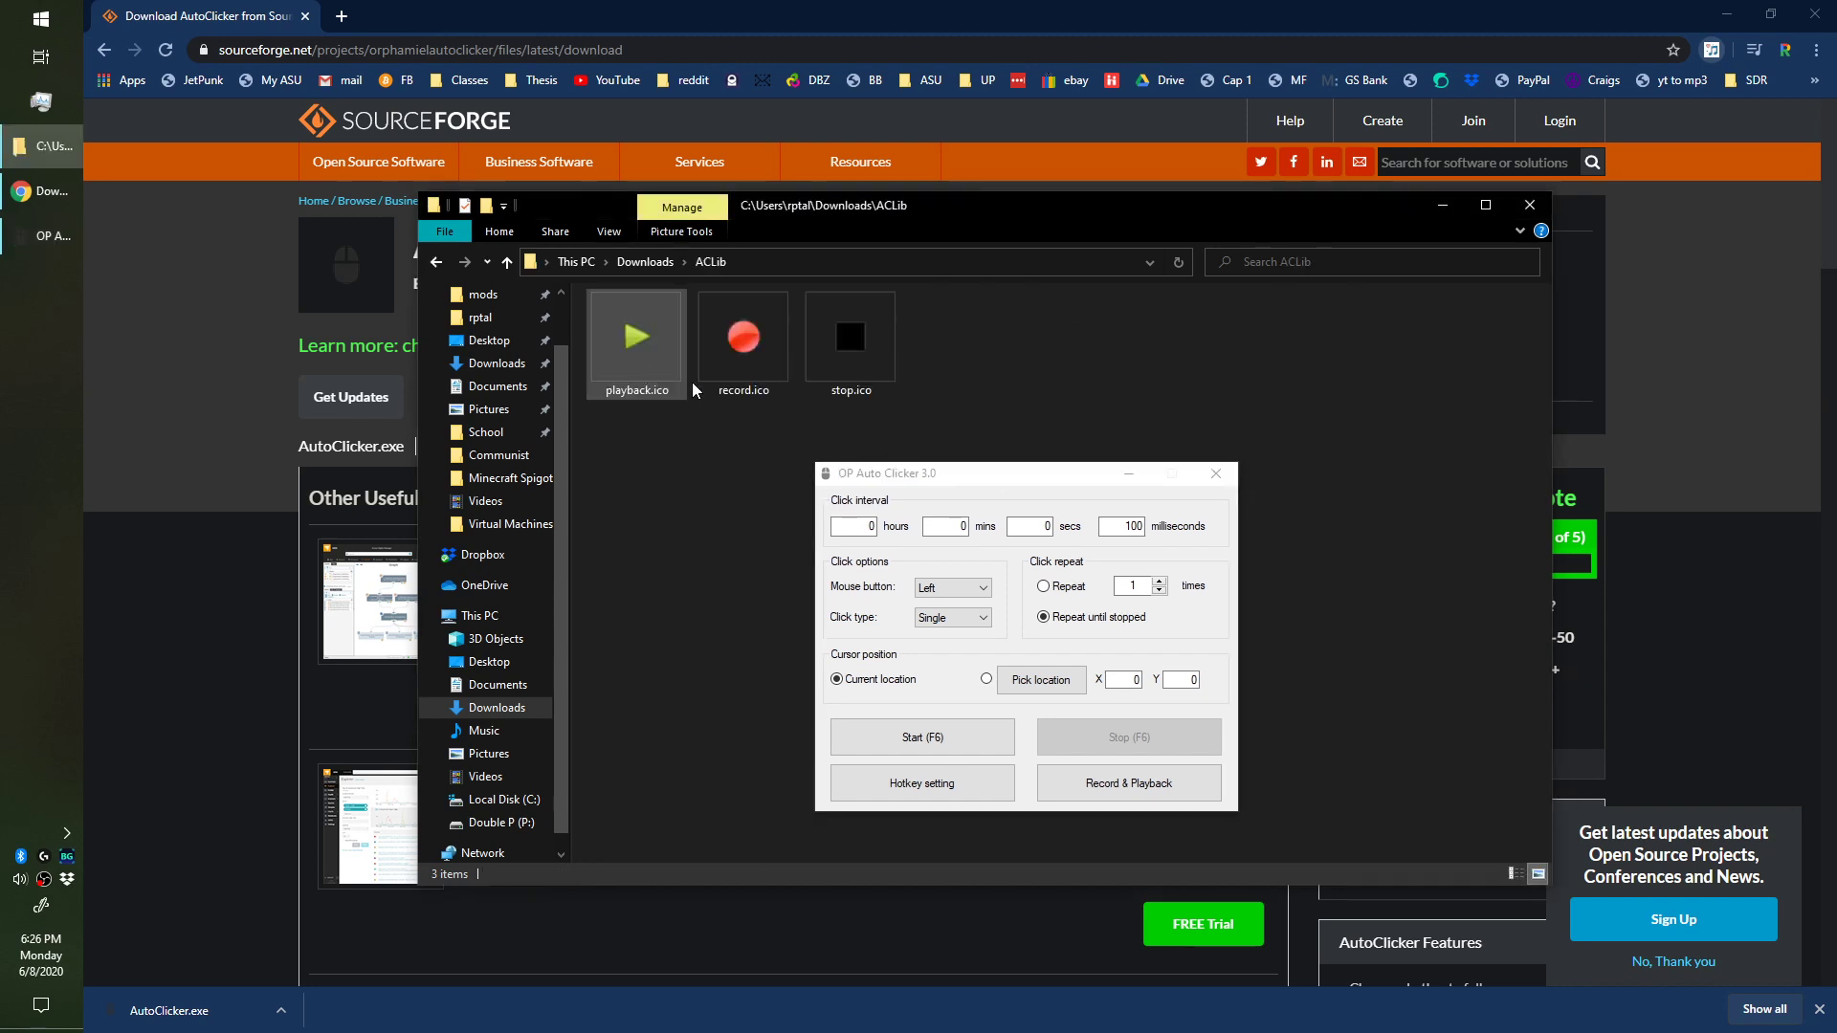
left_click(744, 369)
left_click(862, 394)
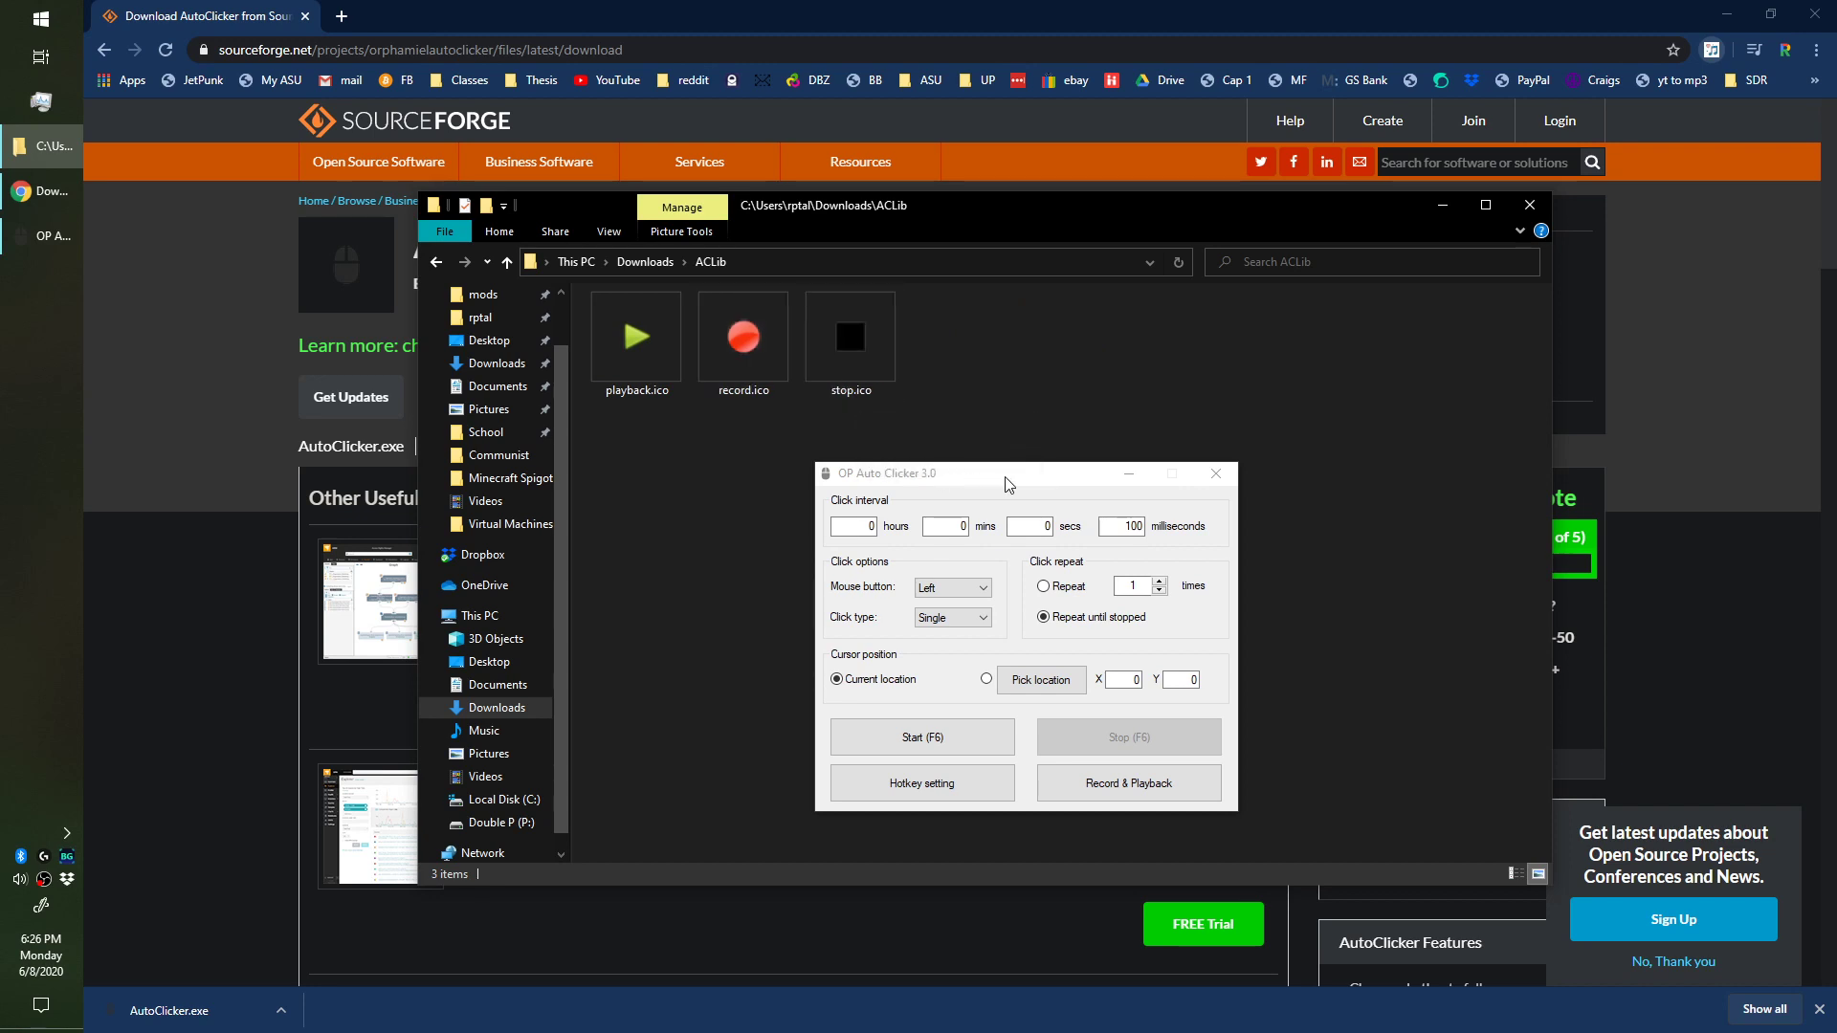
left_click_drag(939, 472, 897, 416)
left_click(645, 263)
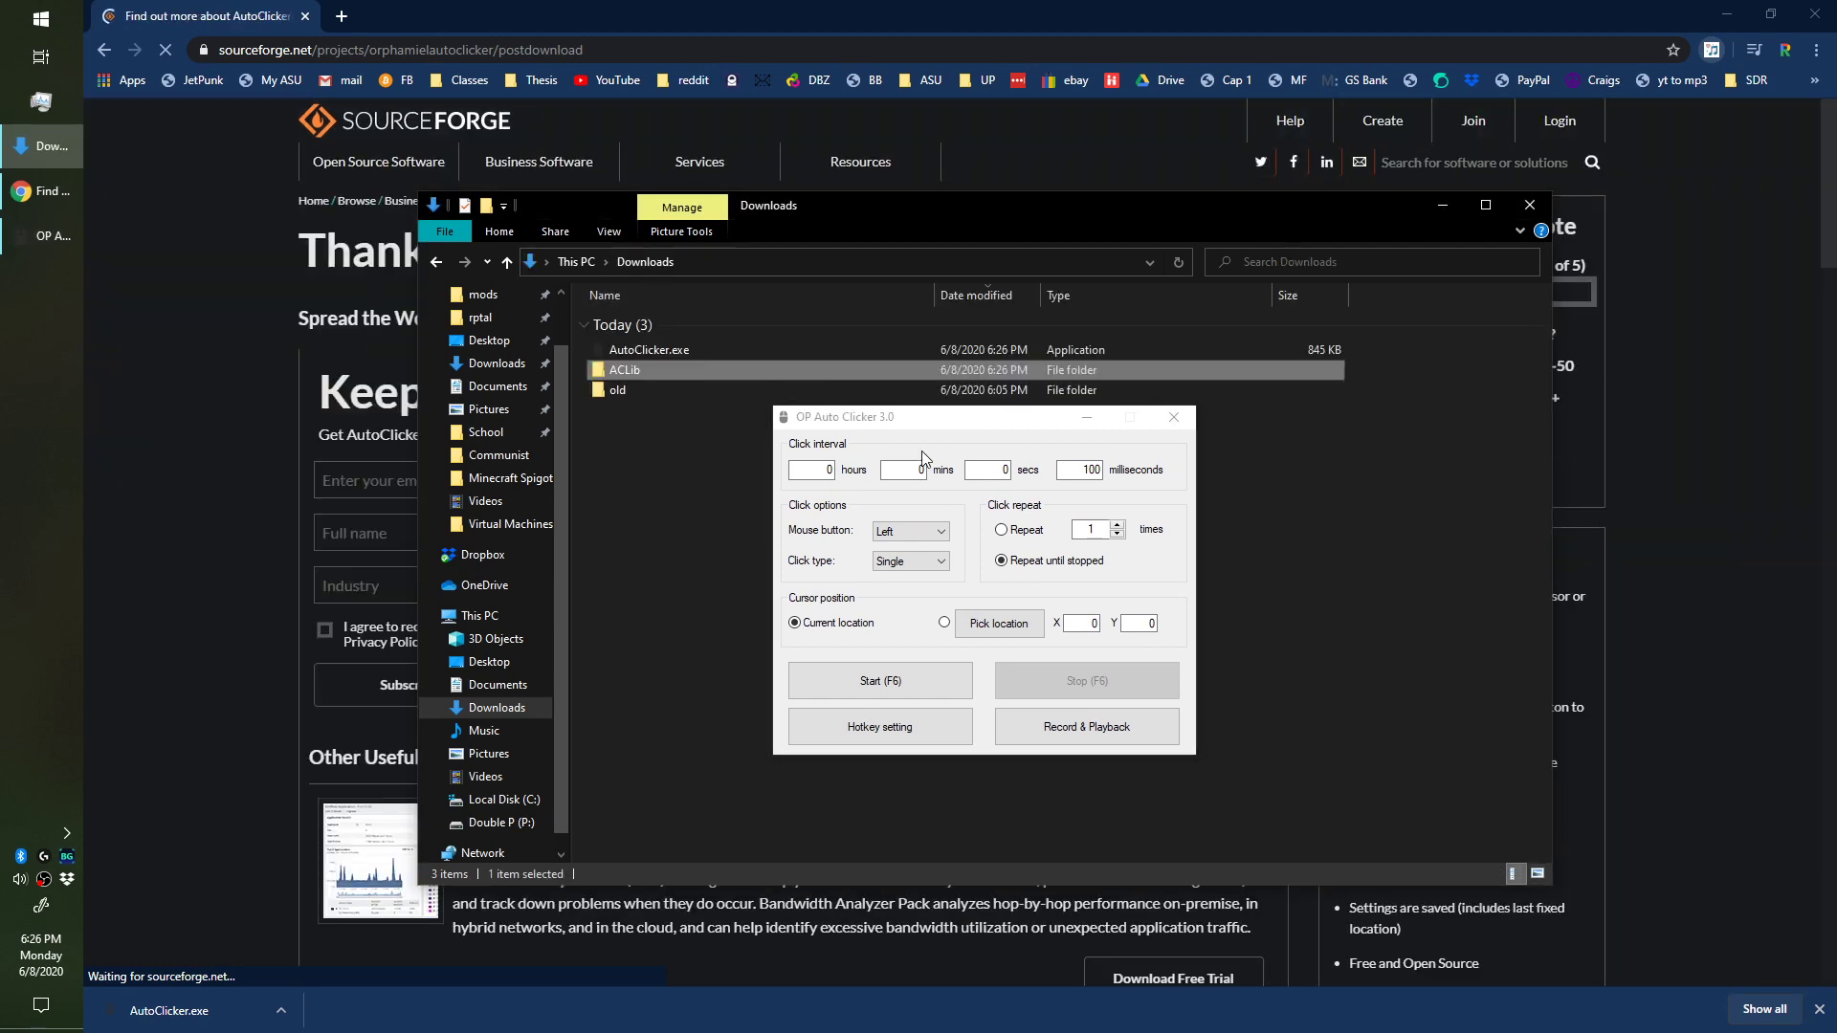
left_click(723, 349)
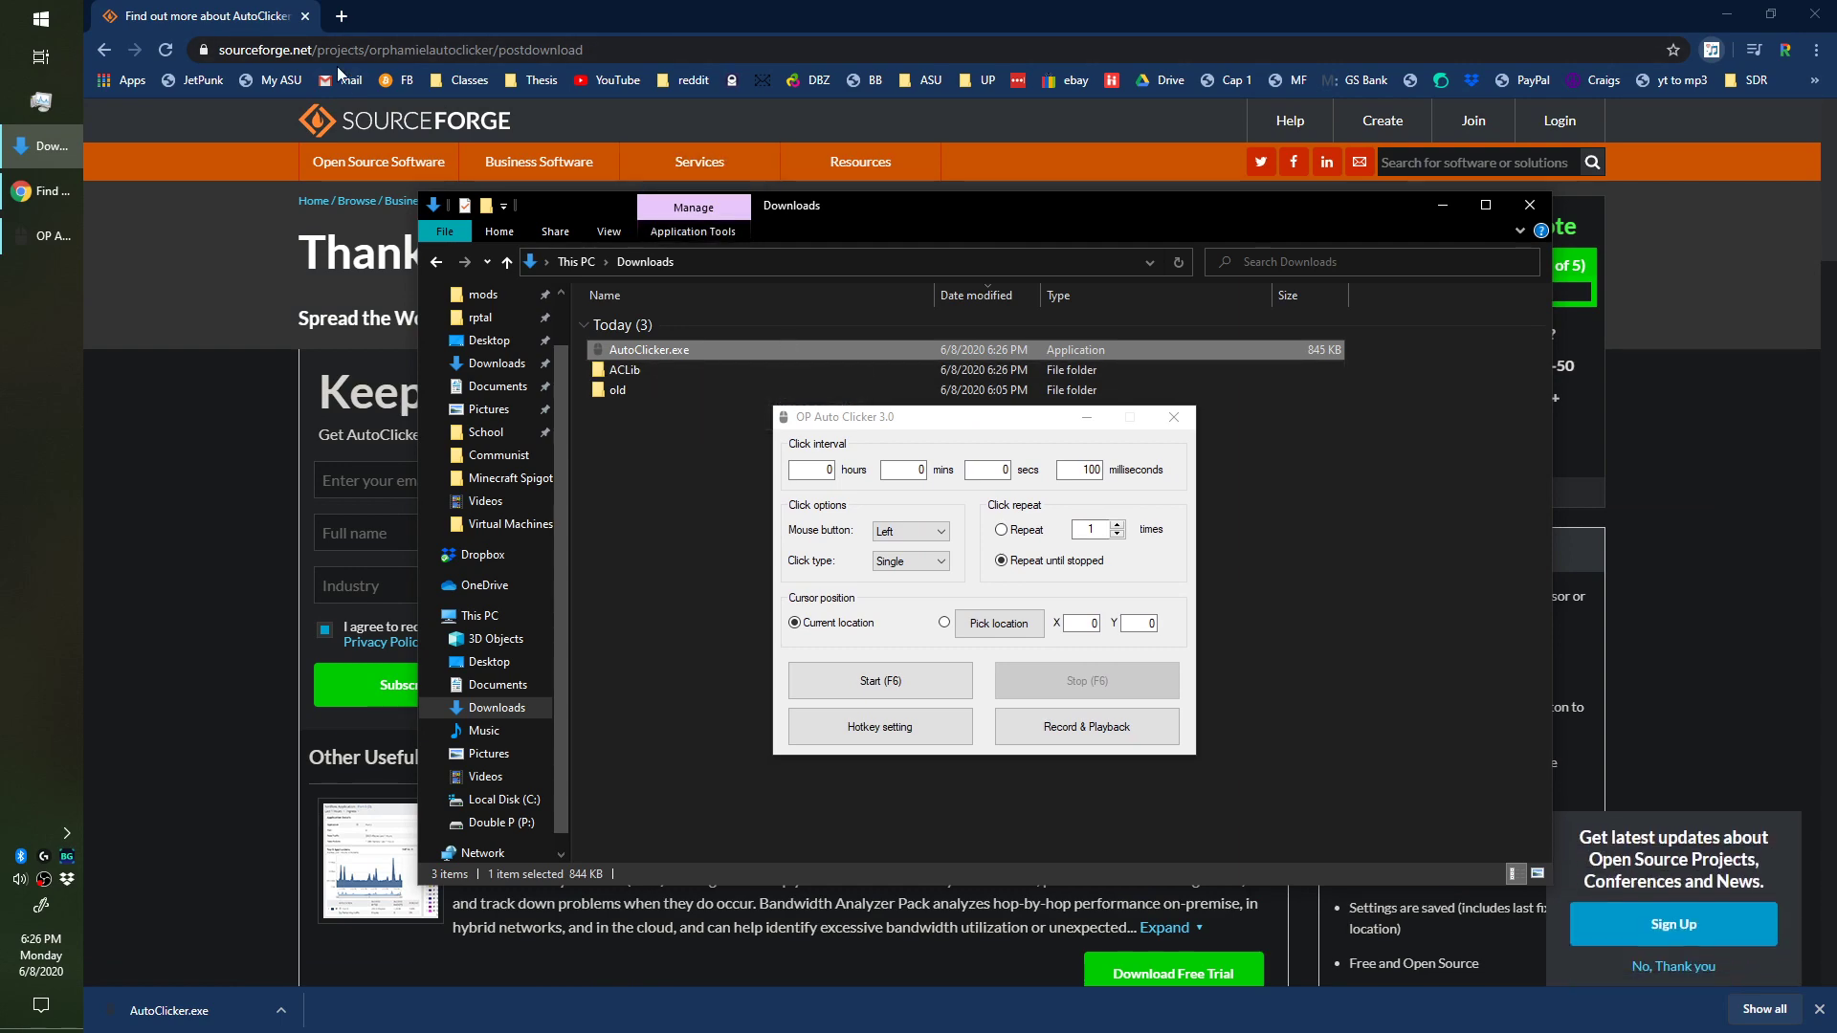
- Minimize Chrome and File Explorer and nudge the OP Auto Clicker window up
left_click(1719, 23)
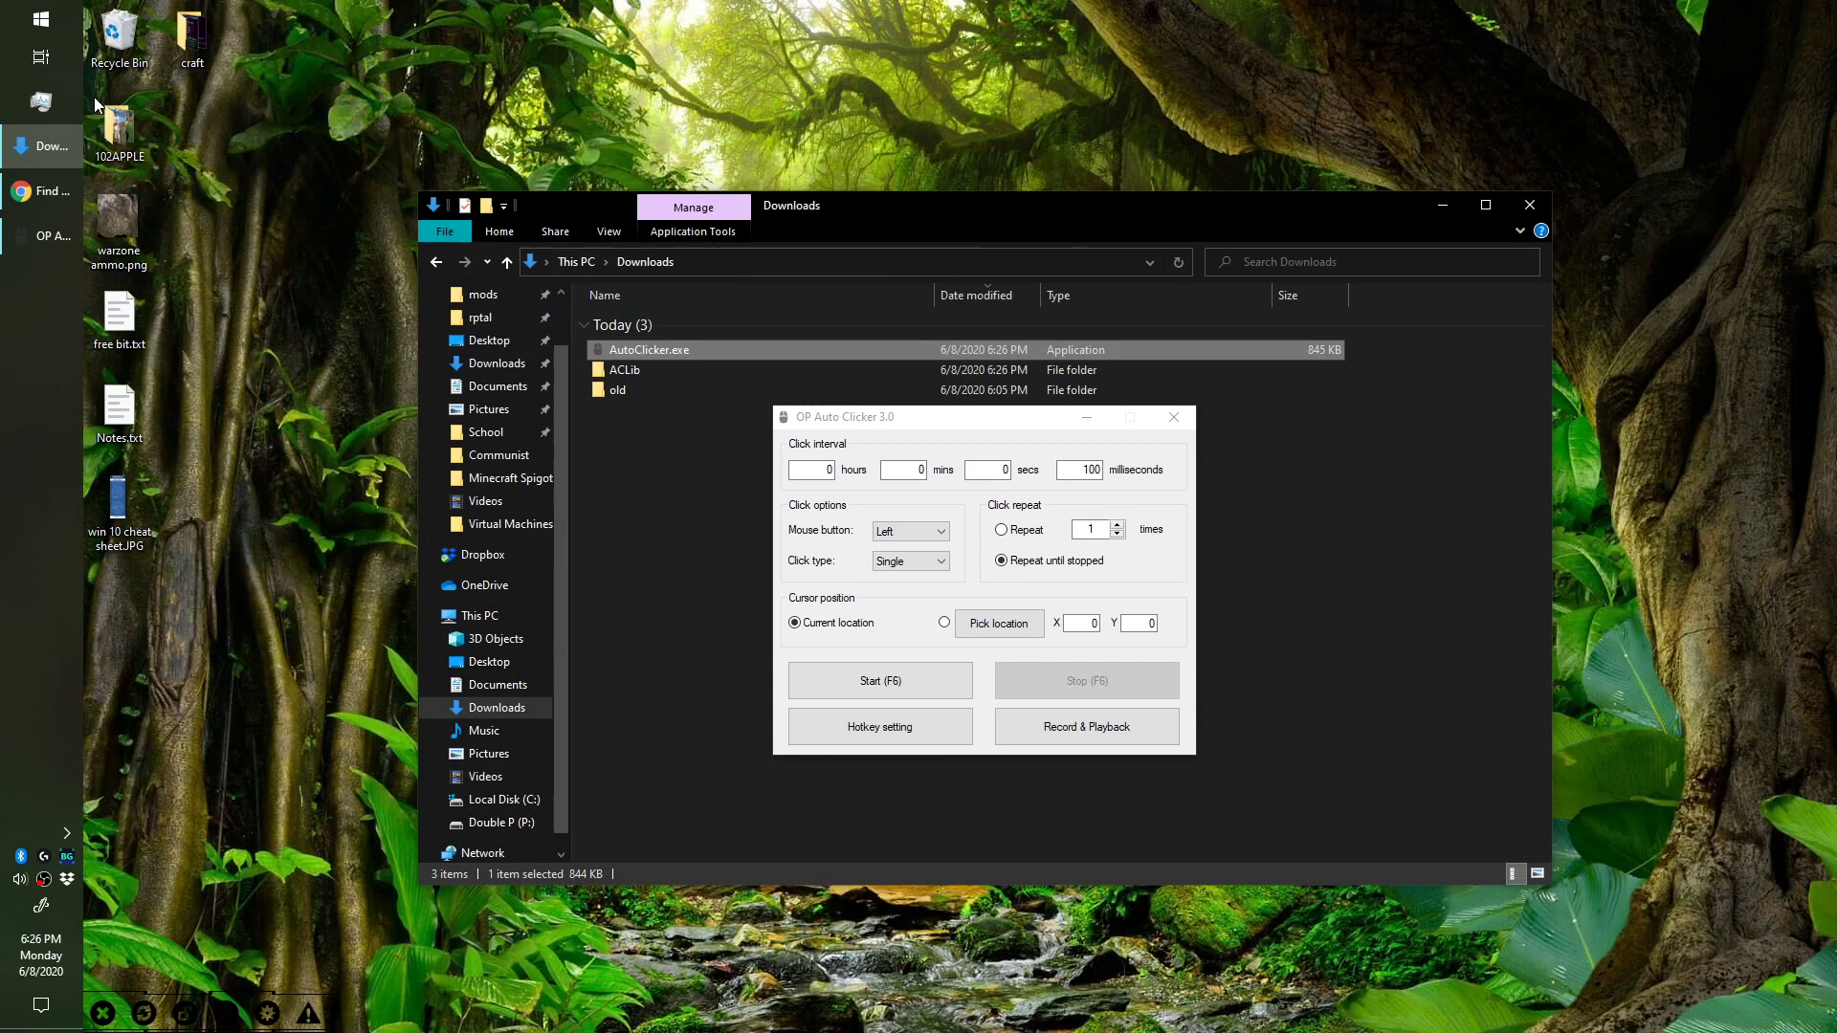
left_click(1443, 204)
left_click_drag(976, 422, 974, 390)
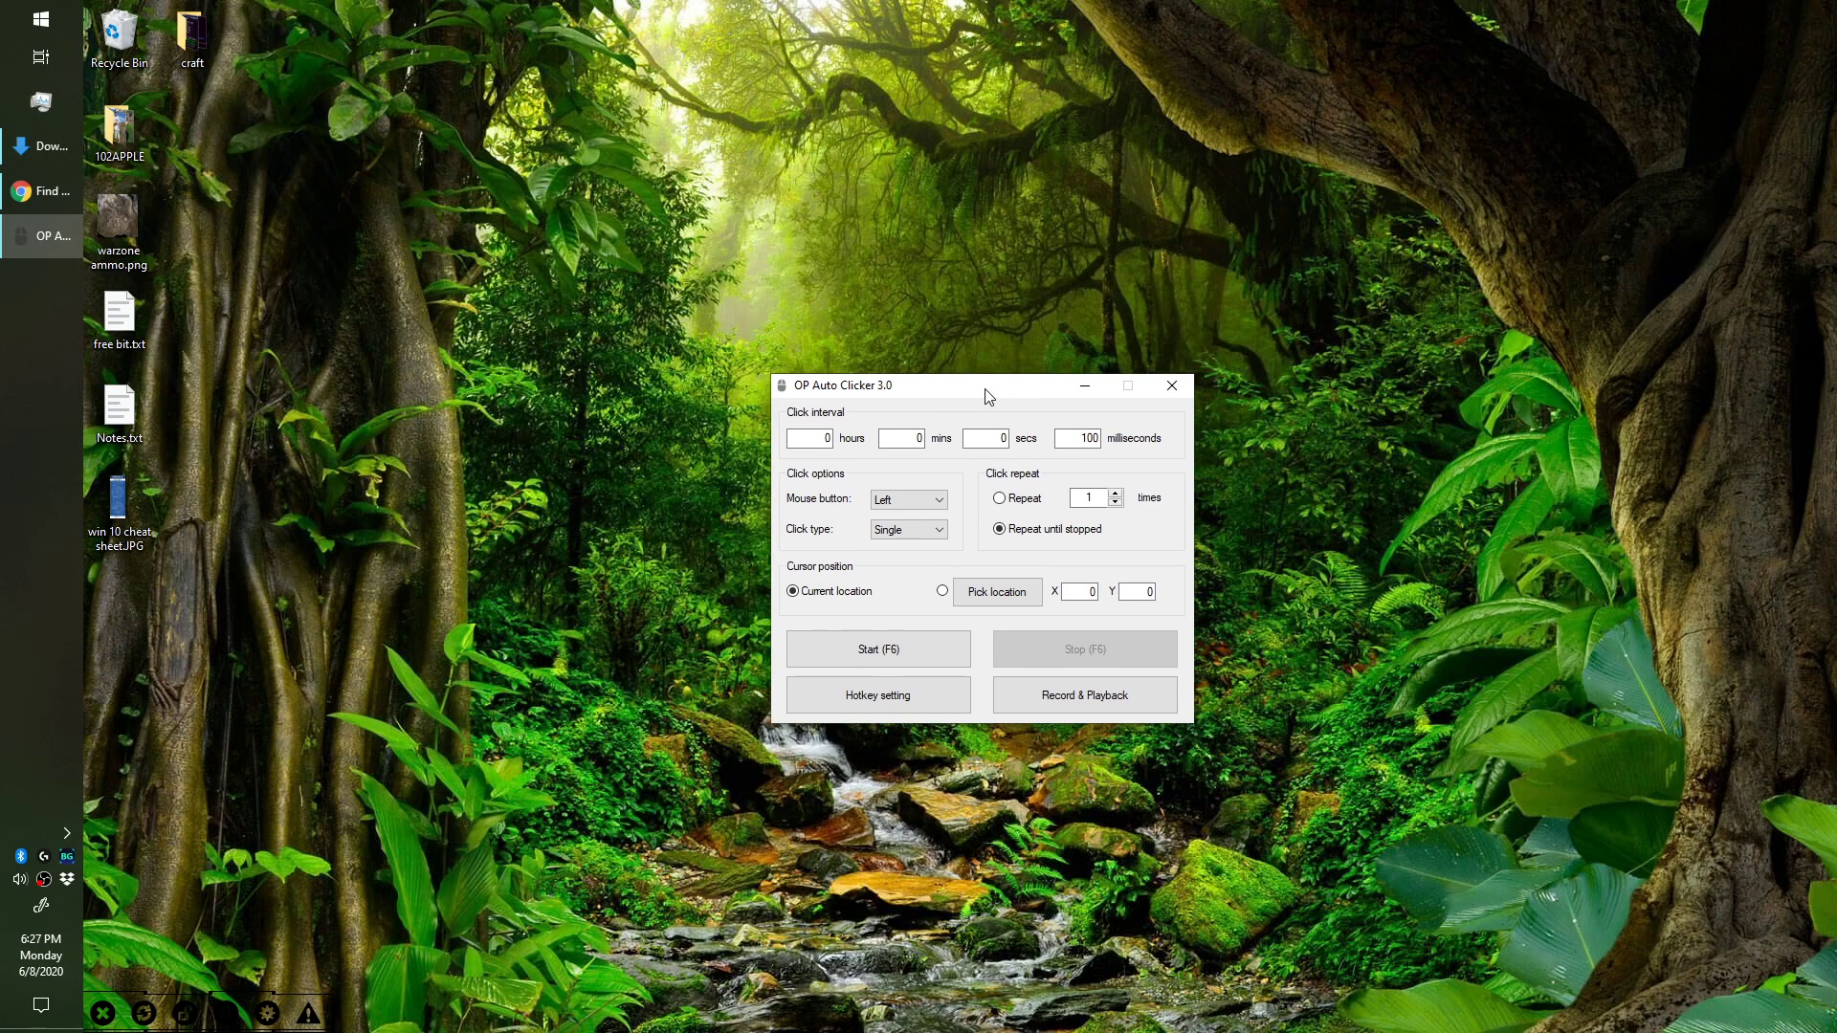
left_click(41, 19)
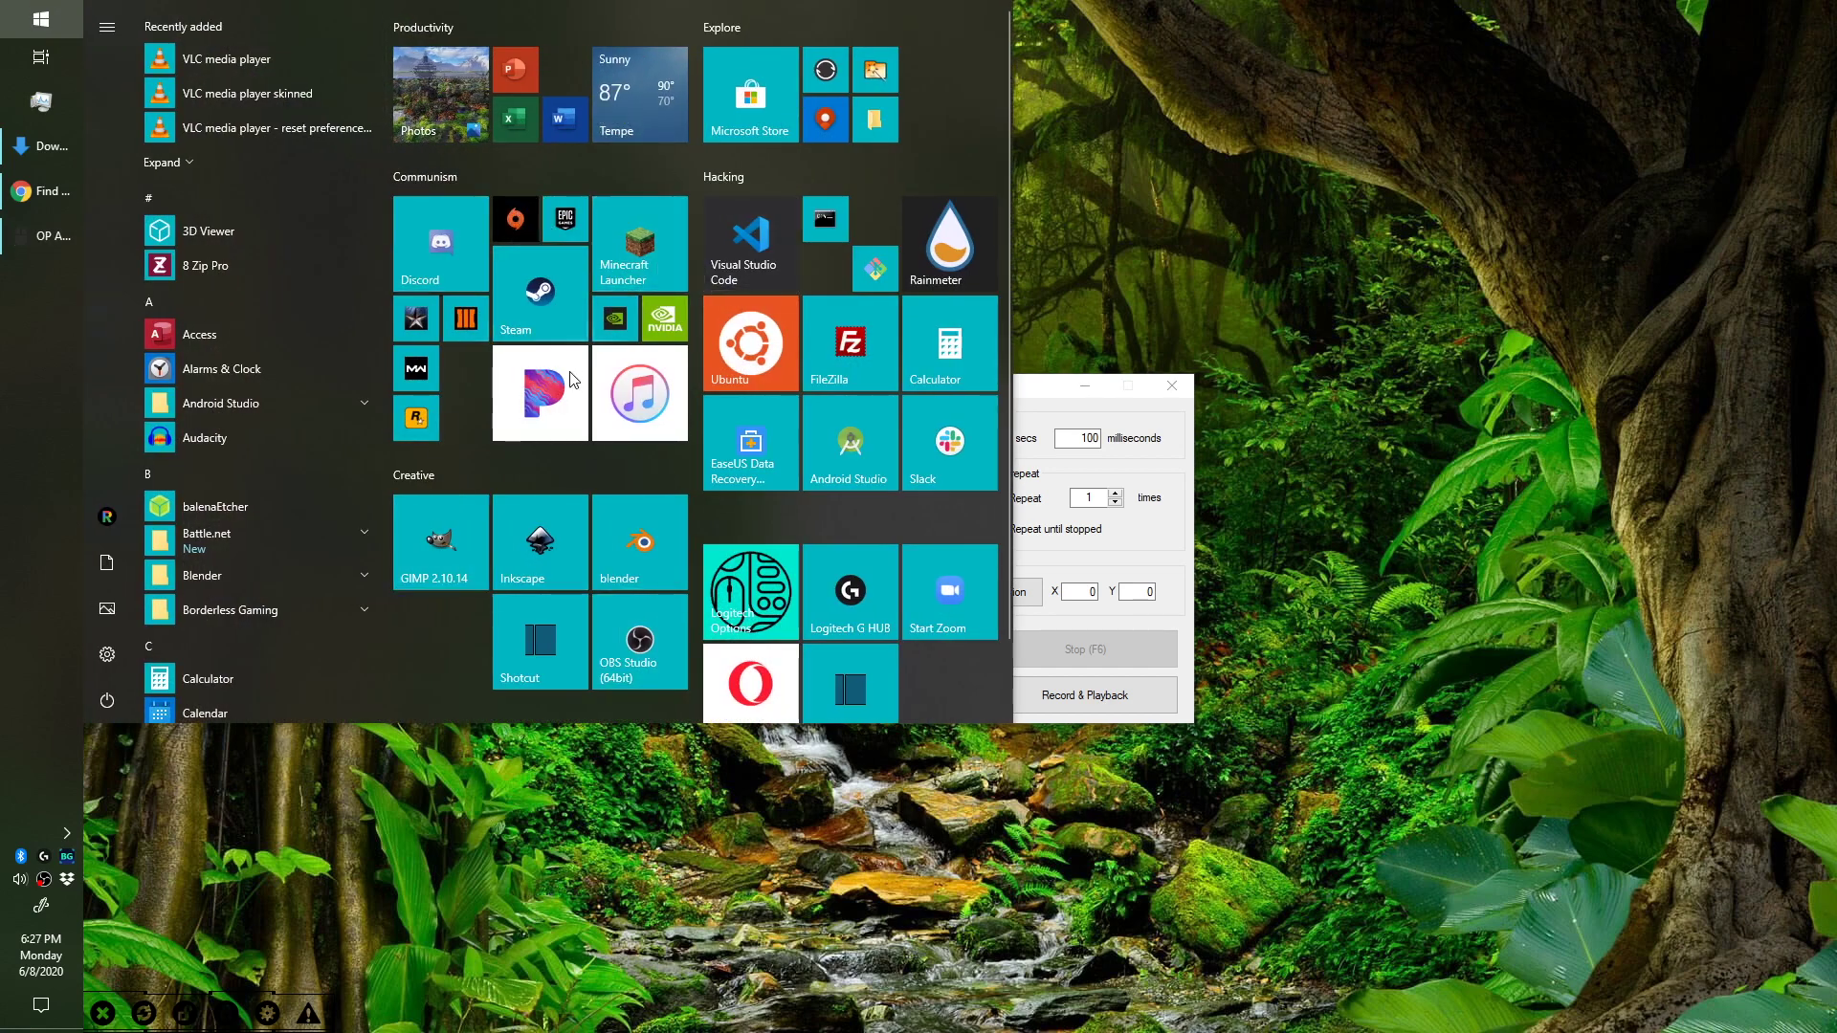
key("Escape")
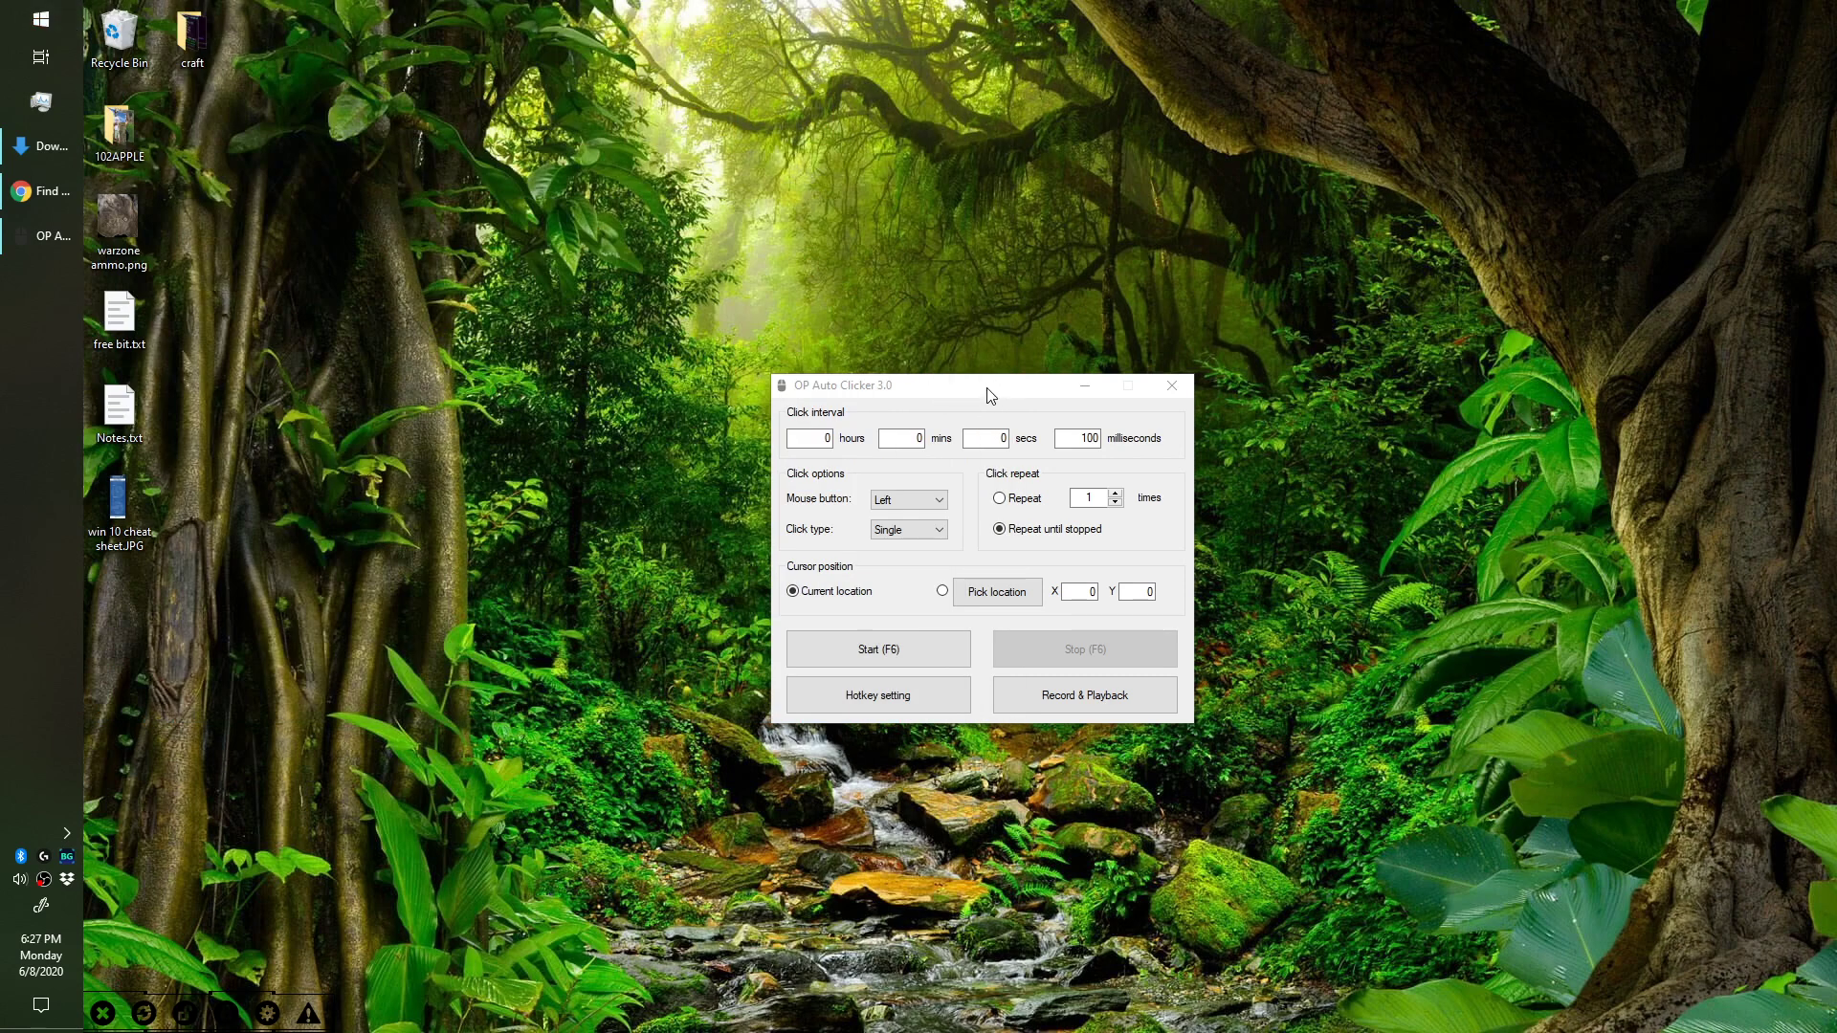
- Set a 1-second interval with Single clicks repeating until stopped, then start and stop clicking
left_click(1016, 421)
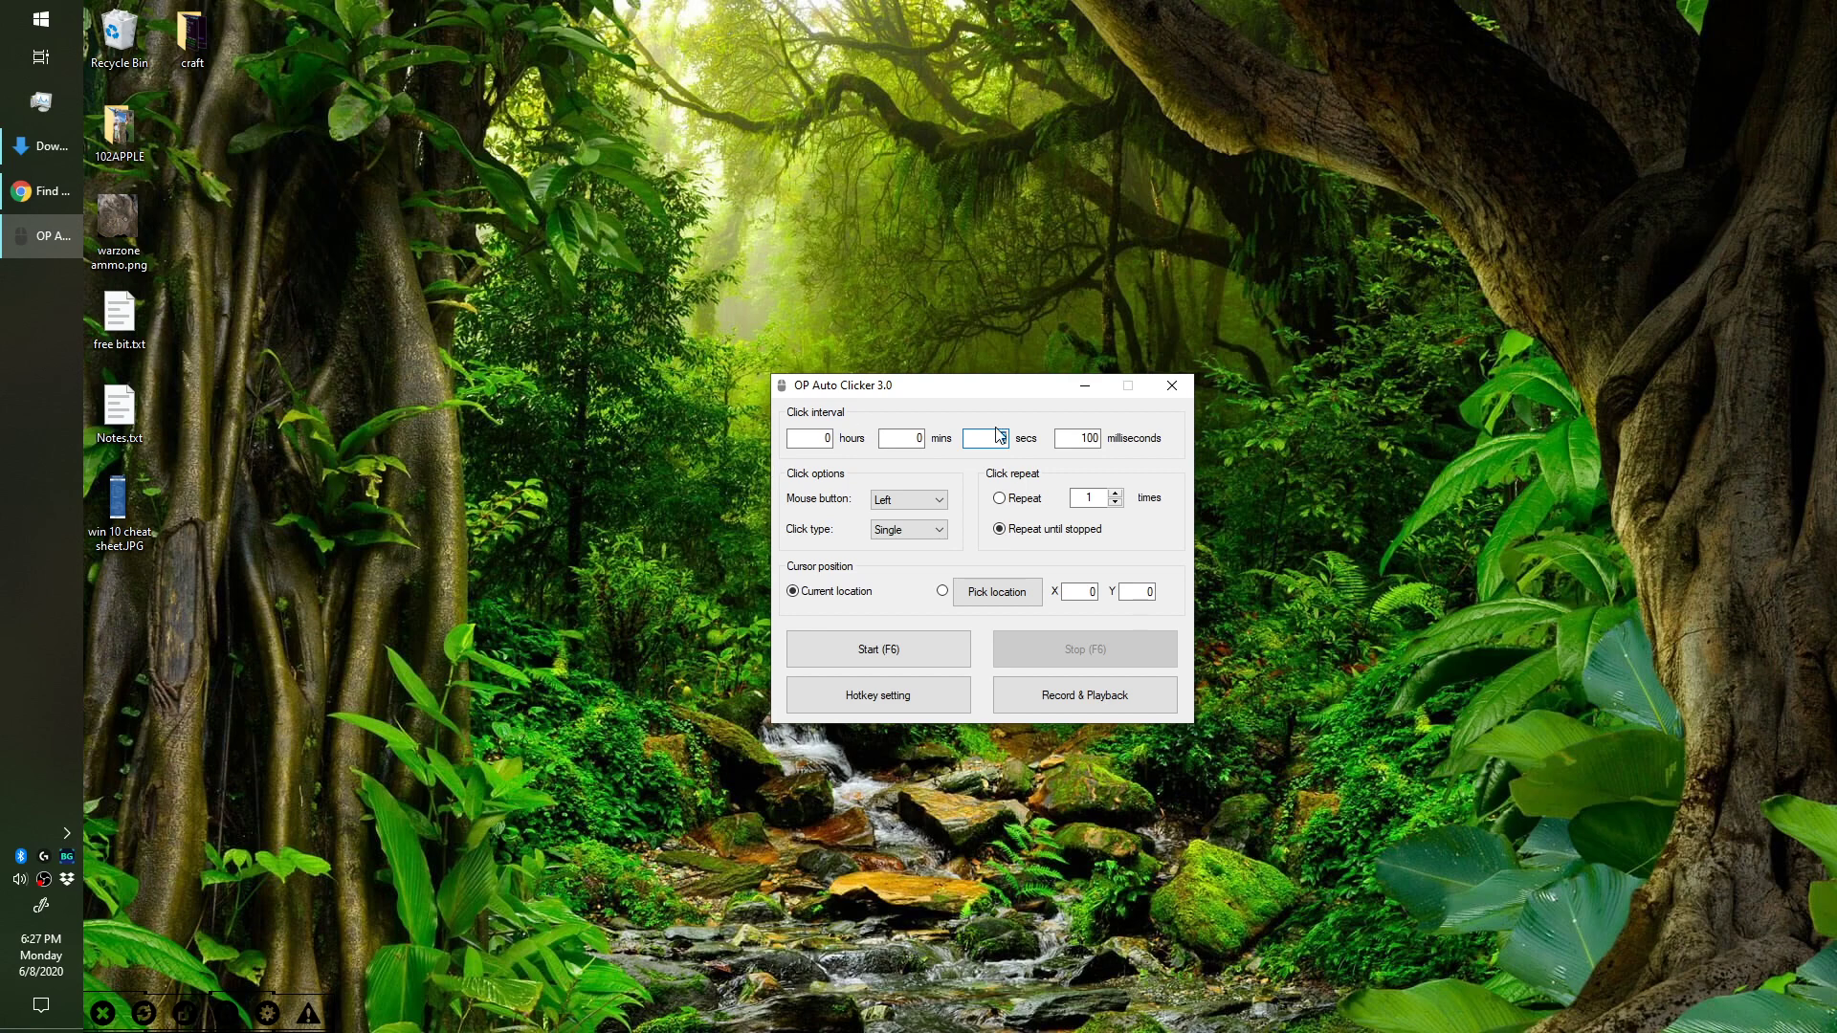
type("1")
left_click(924, 532)
left_click(1014, 532)
left_click(965, 647)
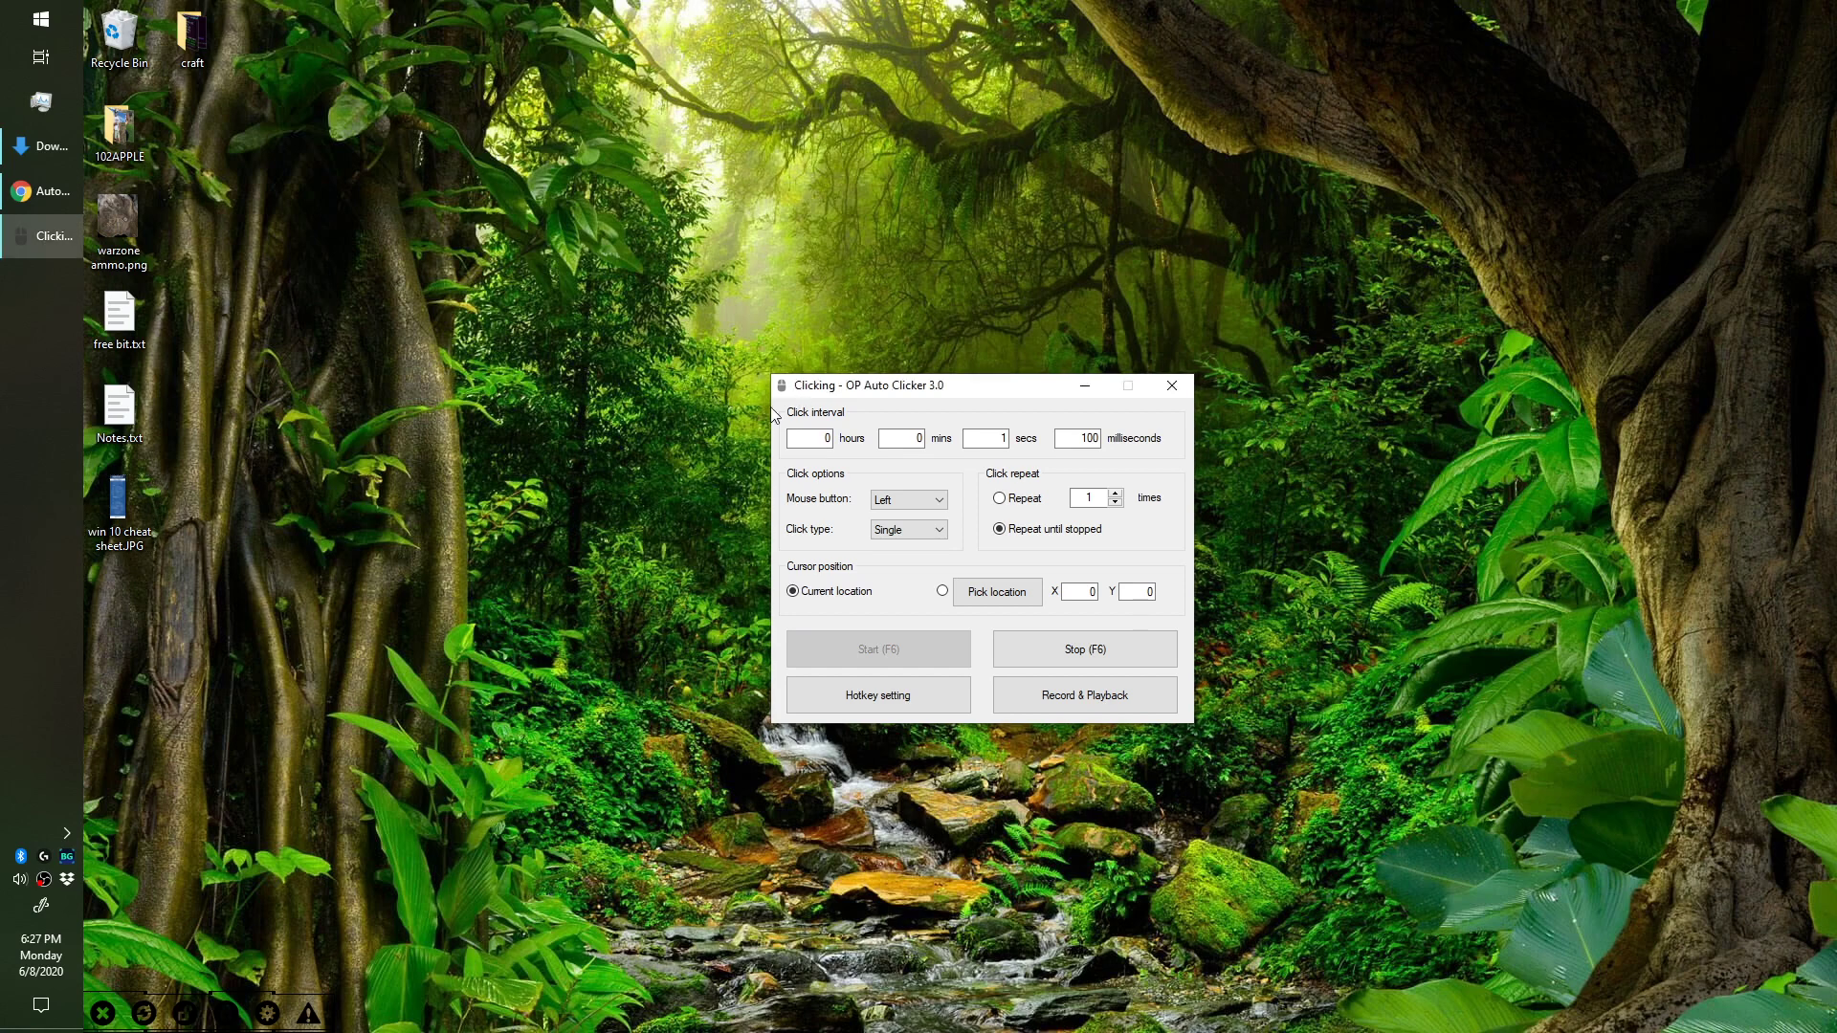
left_click(1169, 647)
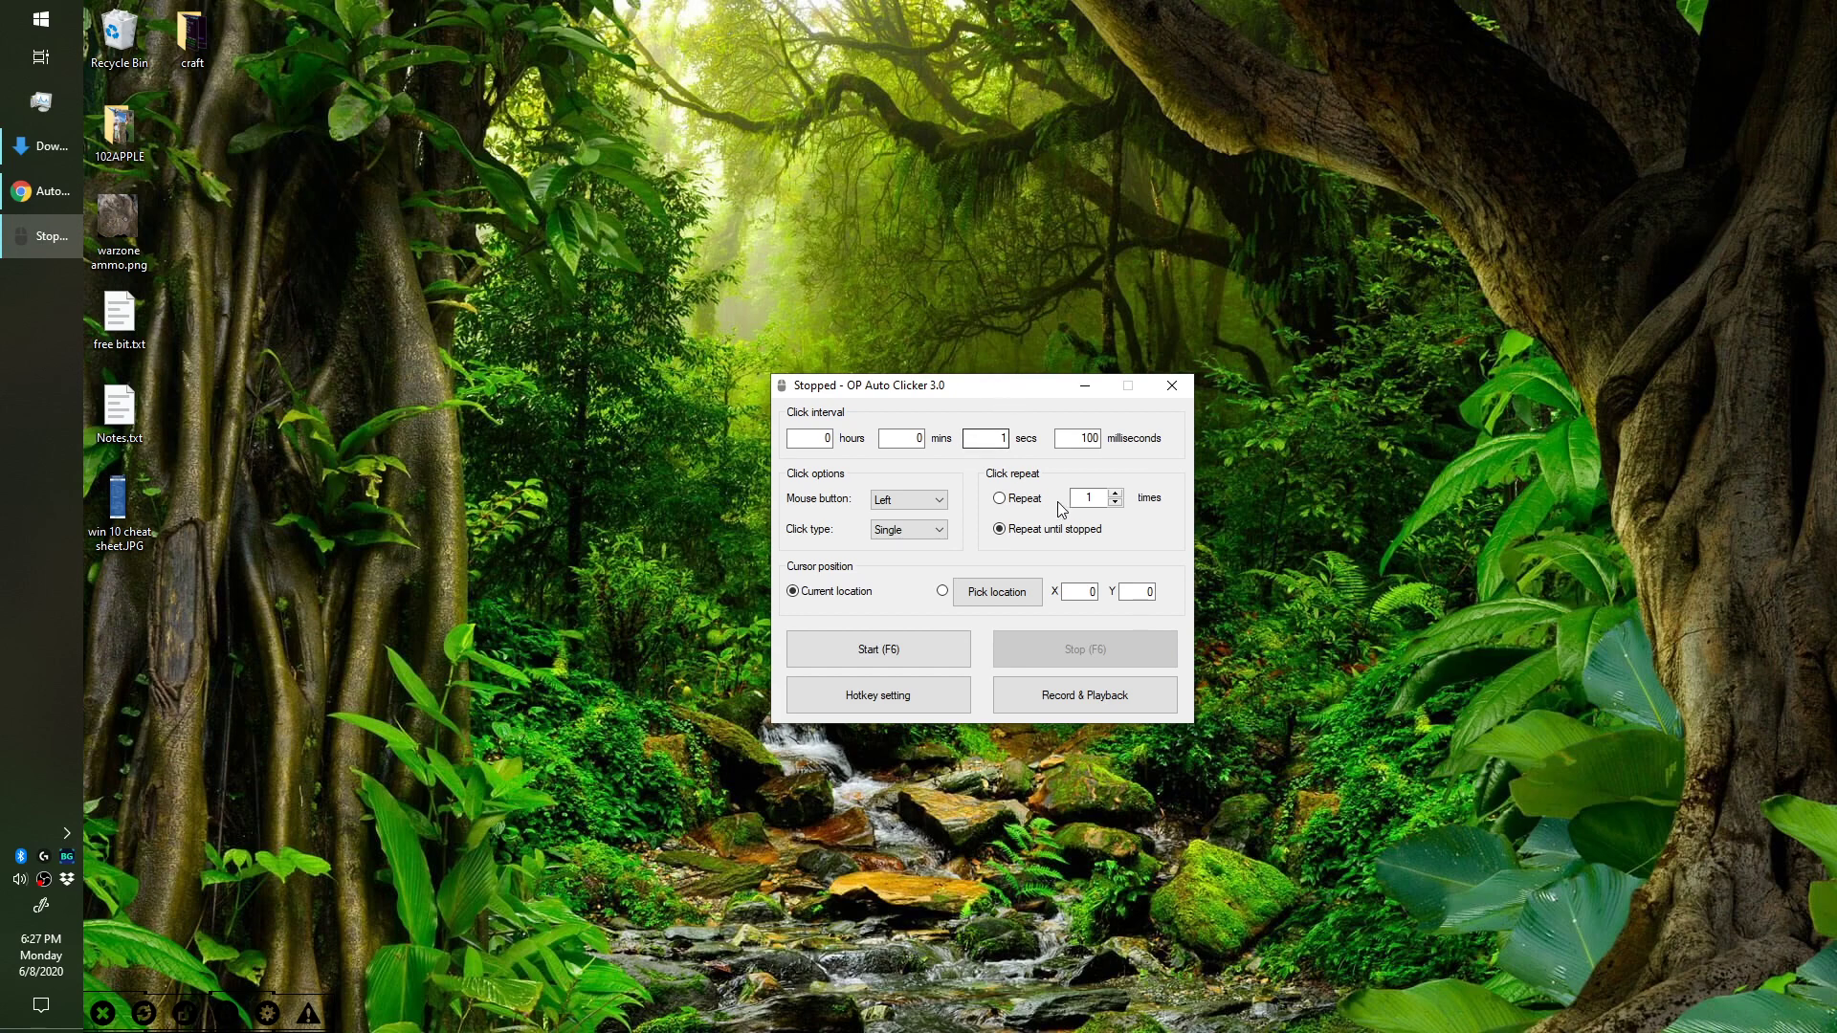
left_click(1023, 498)
left_click(1079, 439)
left_click(943, 591)
left_click(1092, 590)
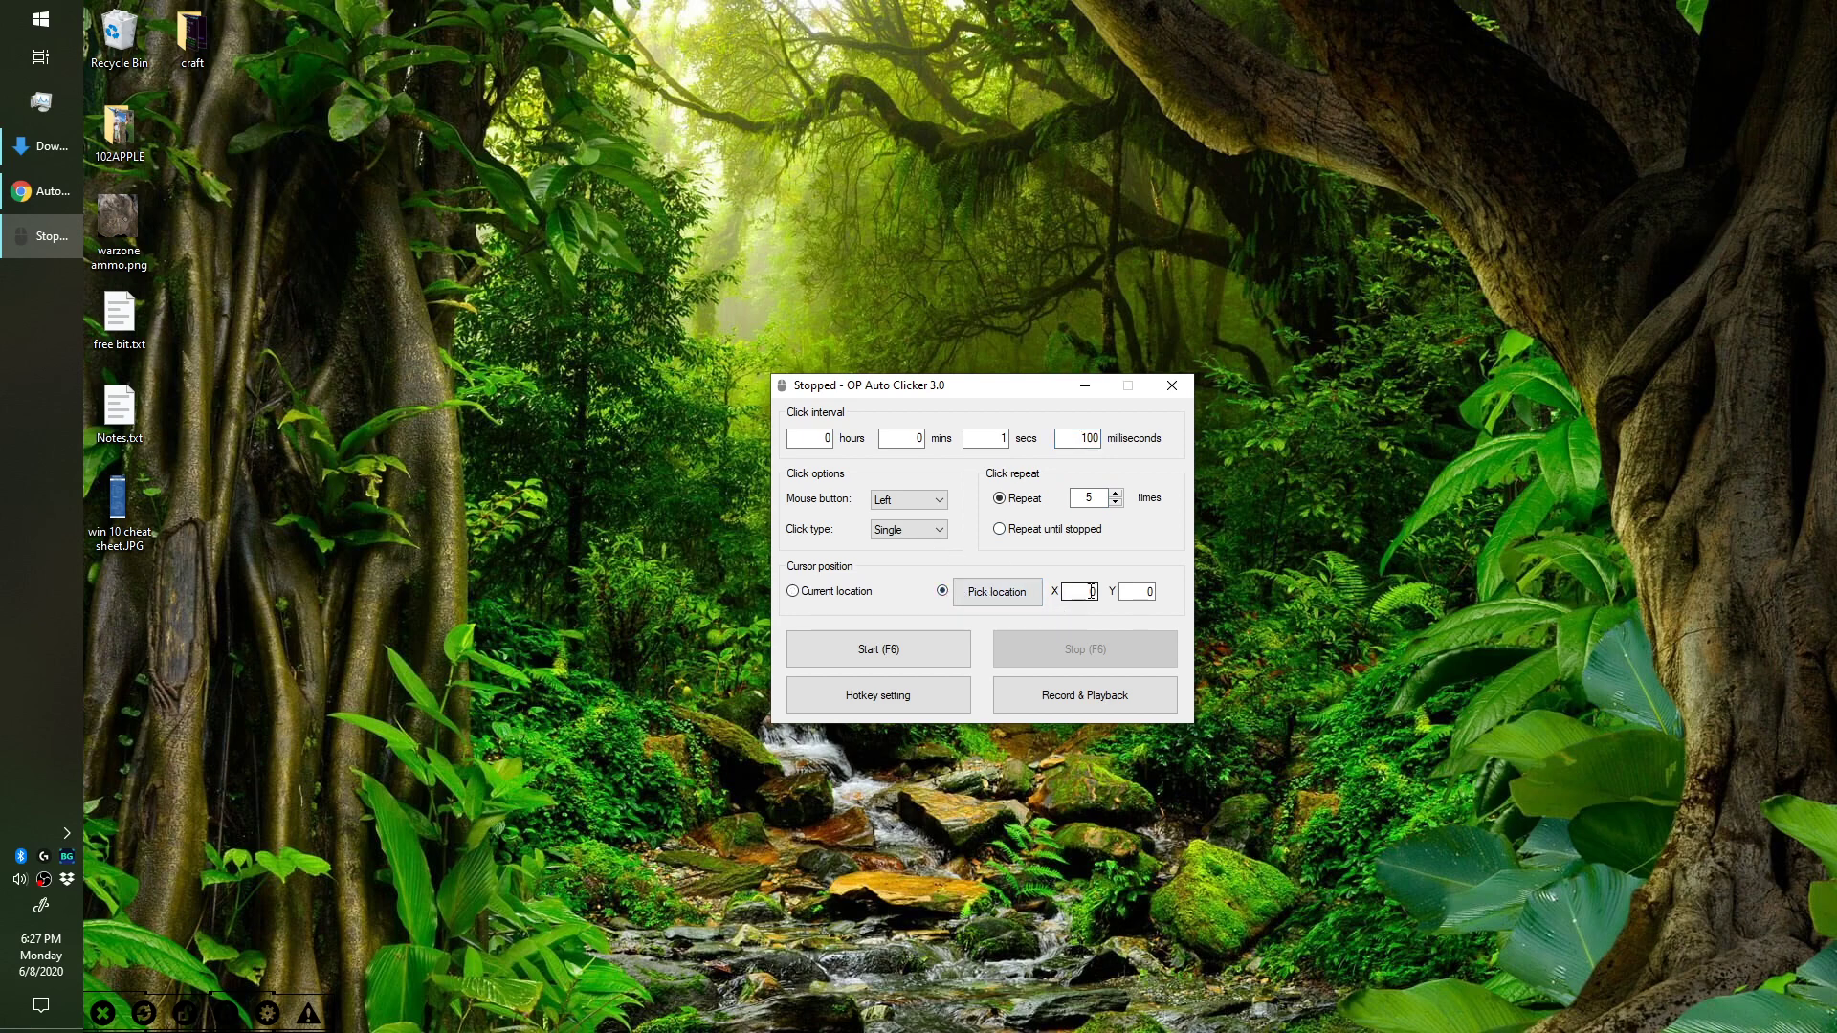
- In Record & Playback mode, record one desktop click and play it back
left_click(1085, 696)
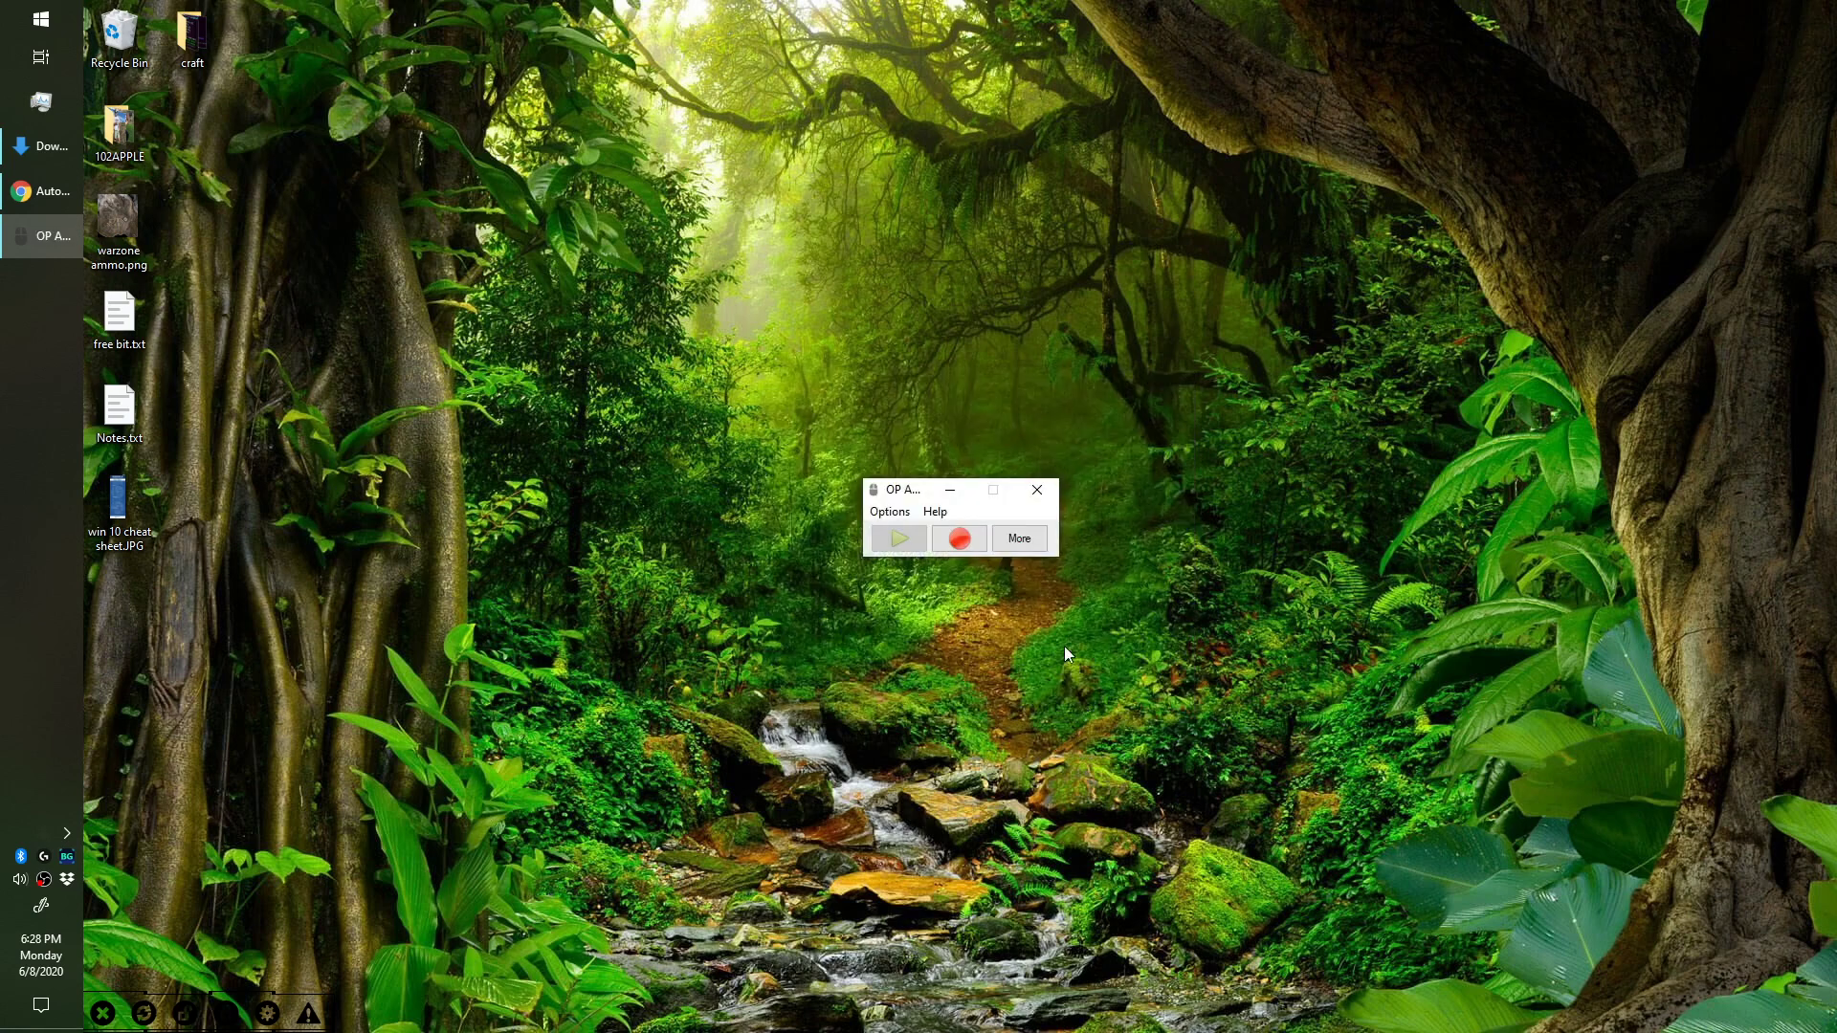
left_click(959, 538)
left_click(936, 697)
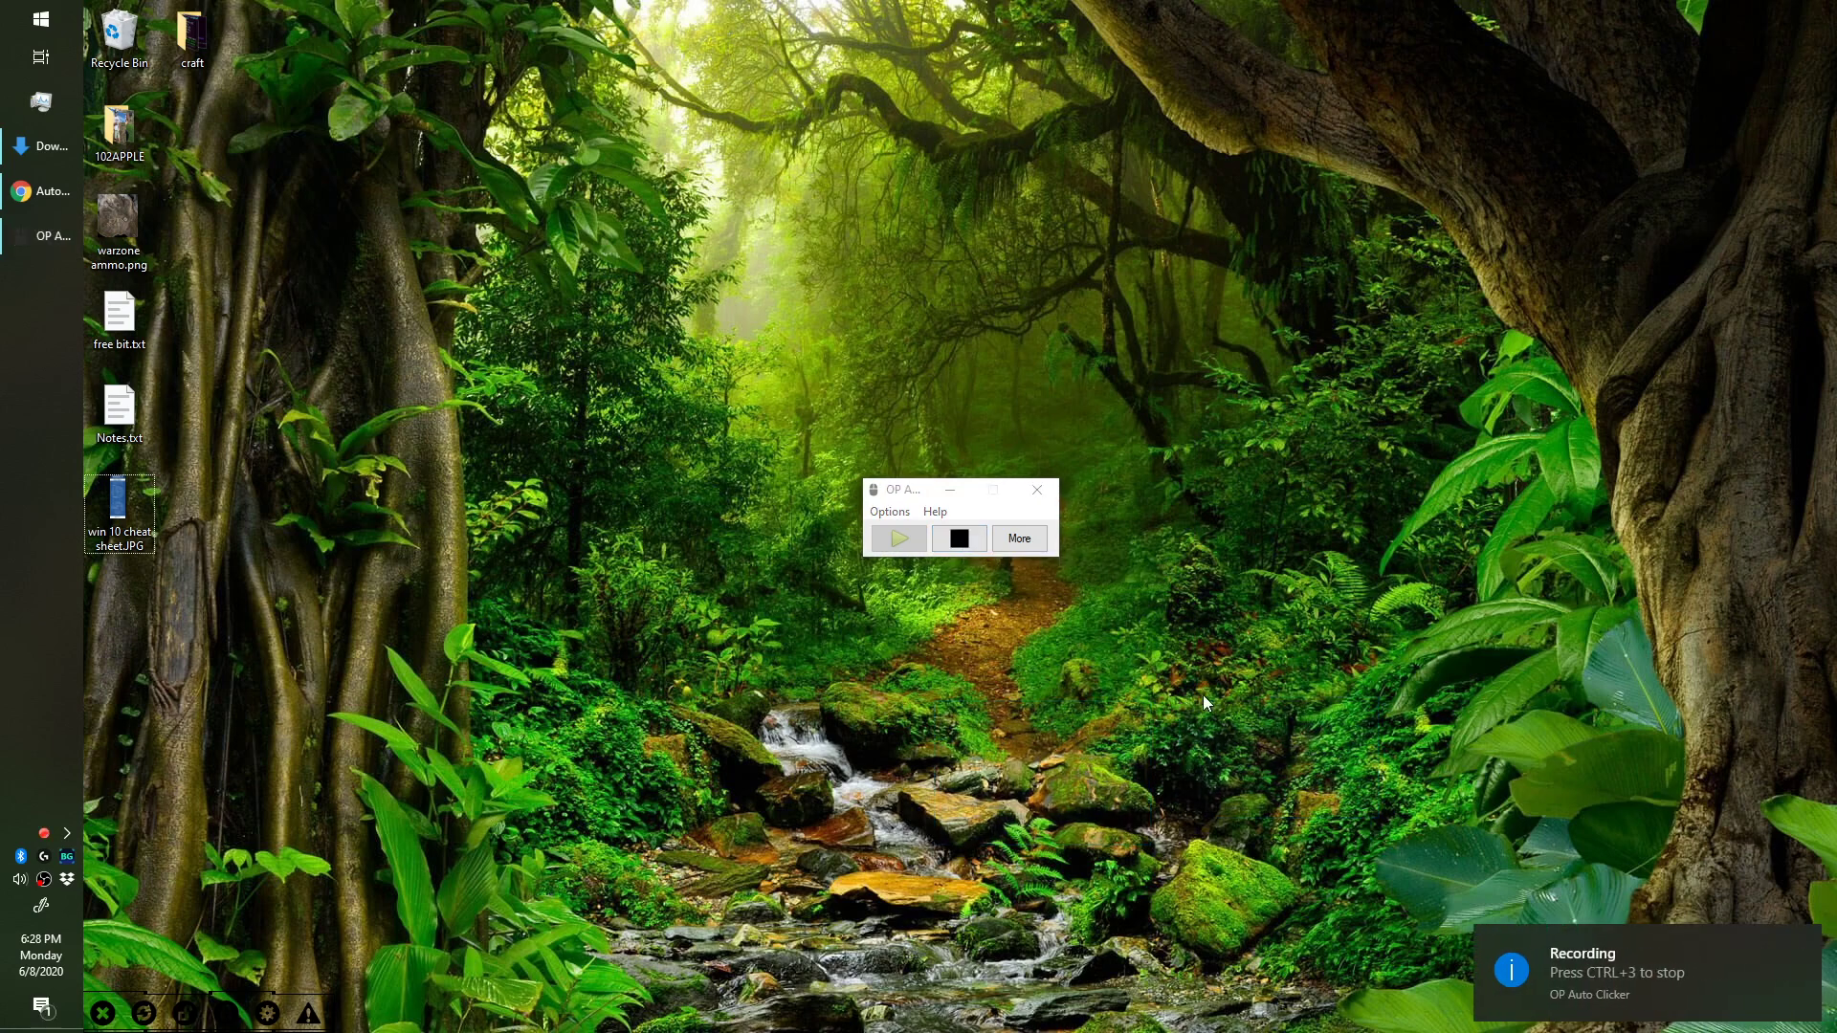
left_click(947, 544)
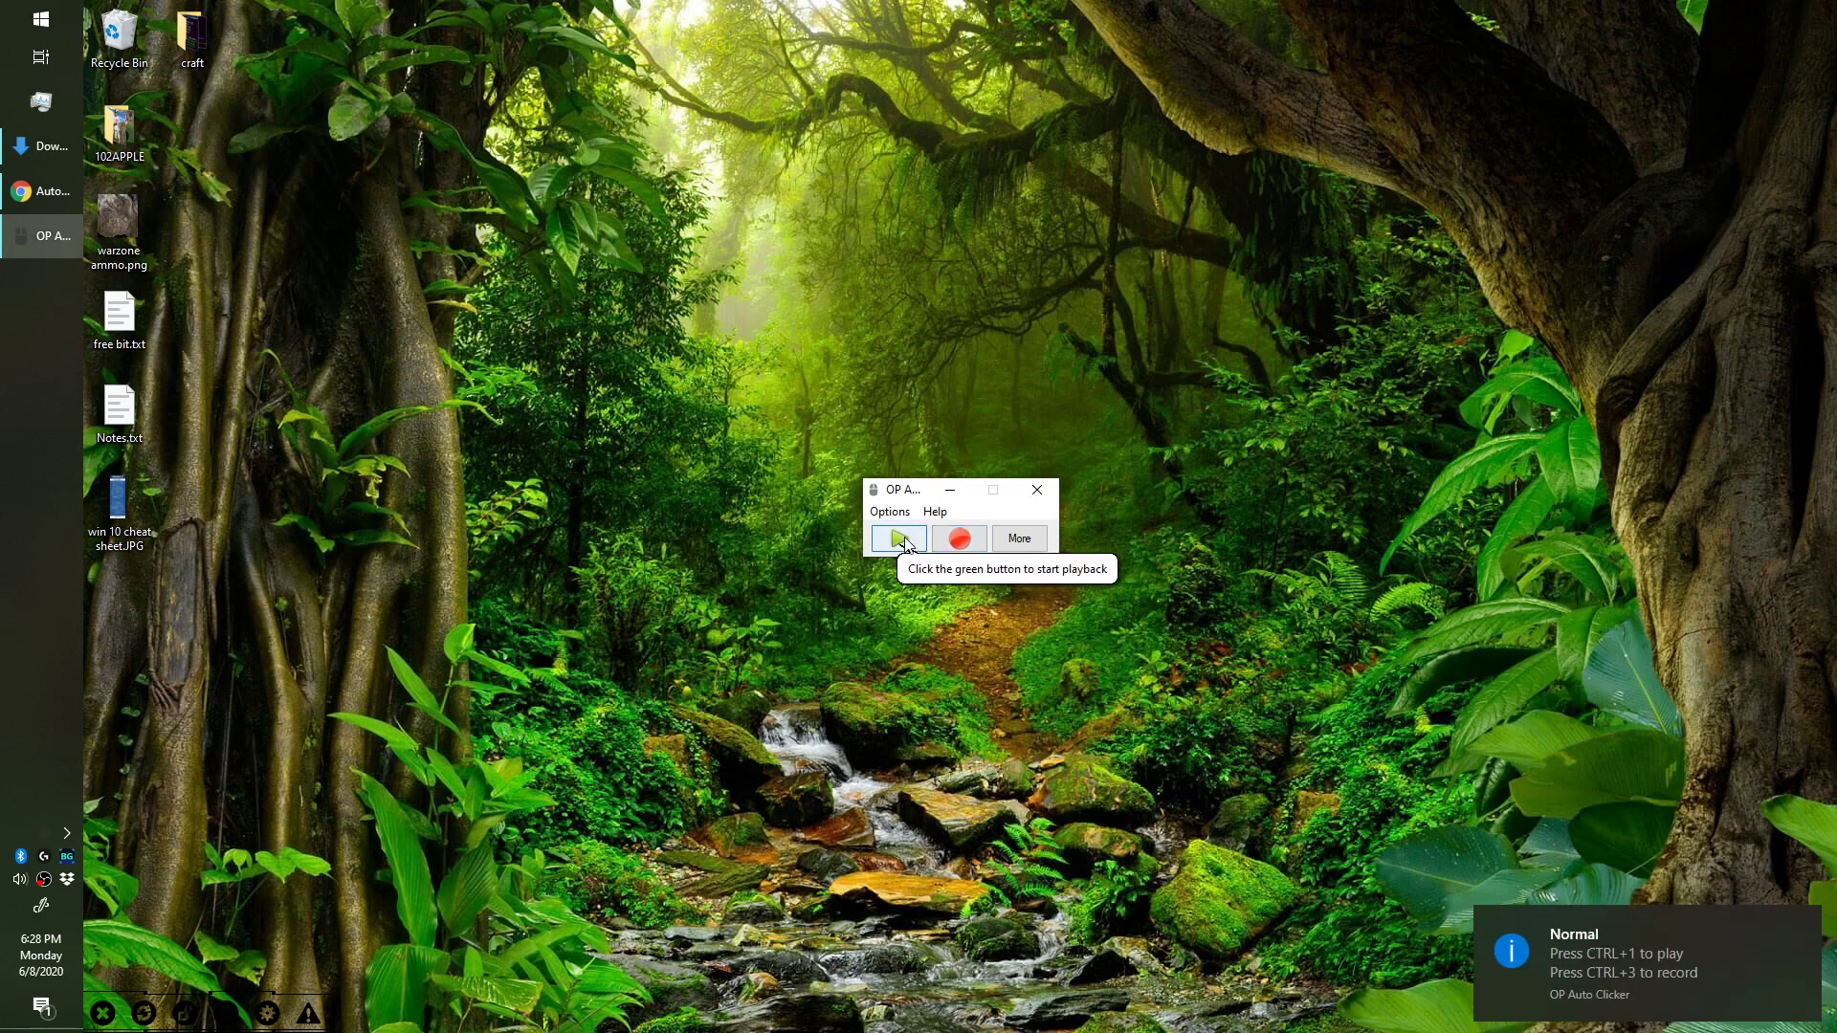
left_click(904, 540)
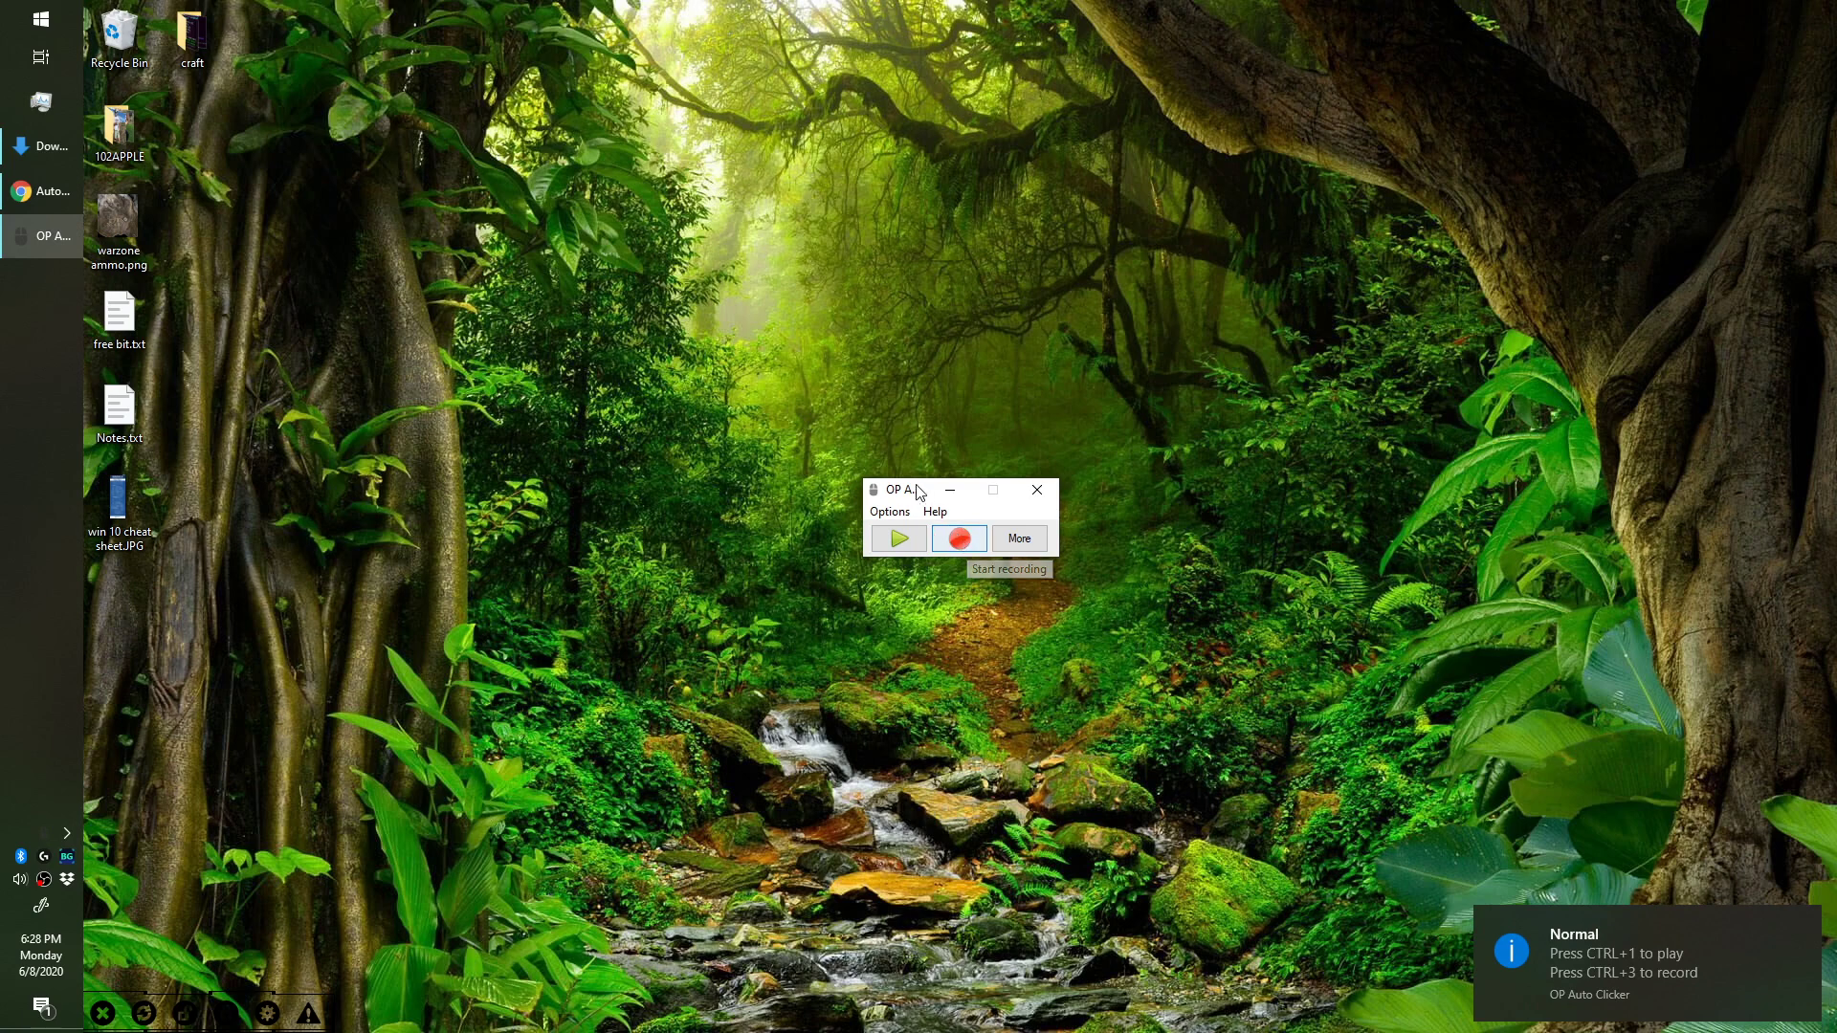
- Move the recorder to the top-left and record a new single desktop click
left_click_drag(922, 489, 526, 51)
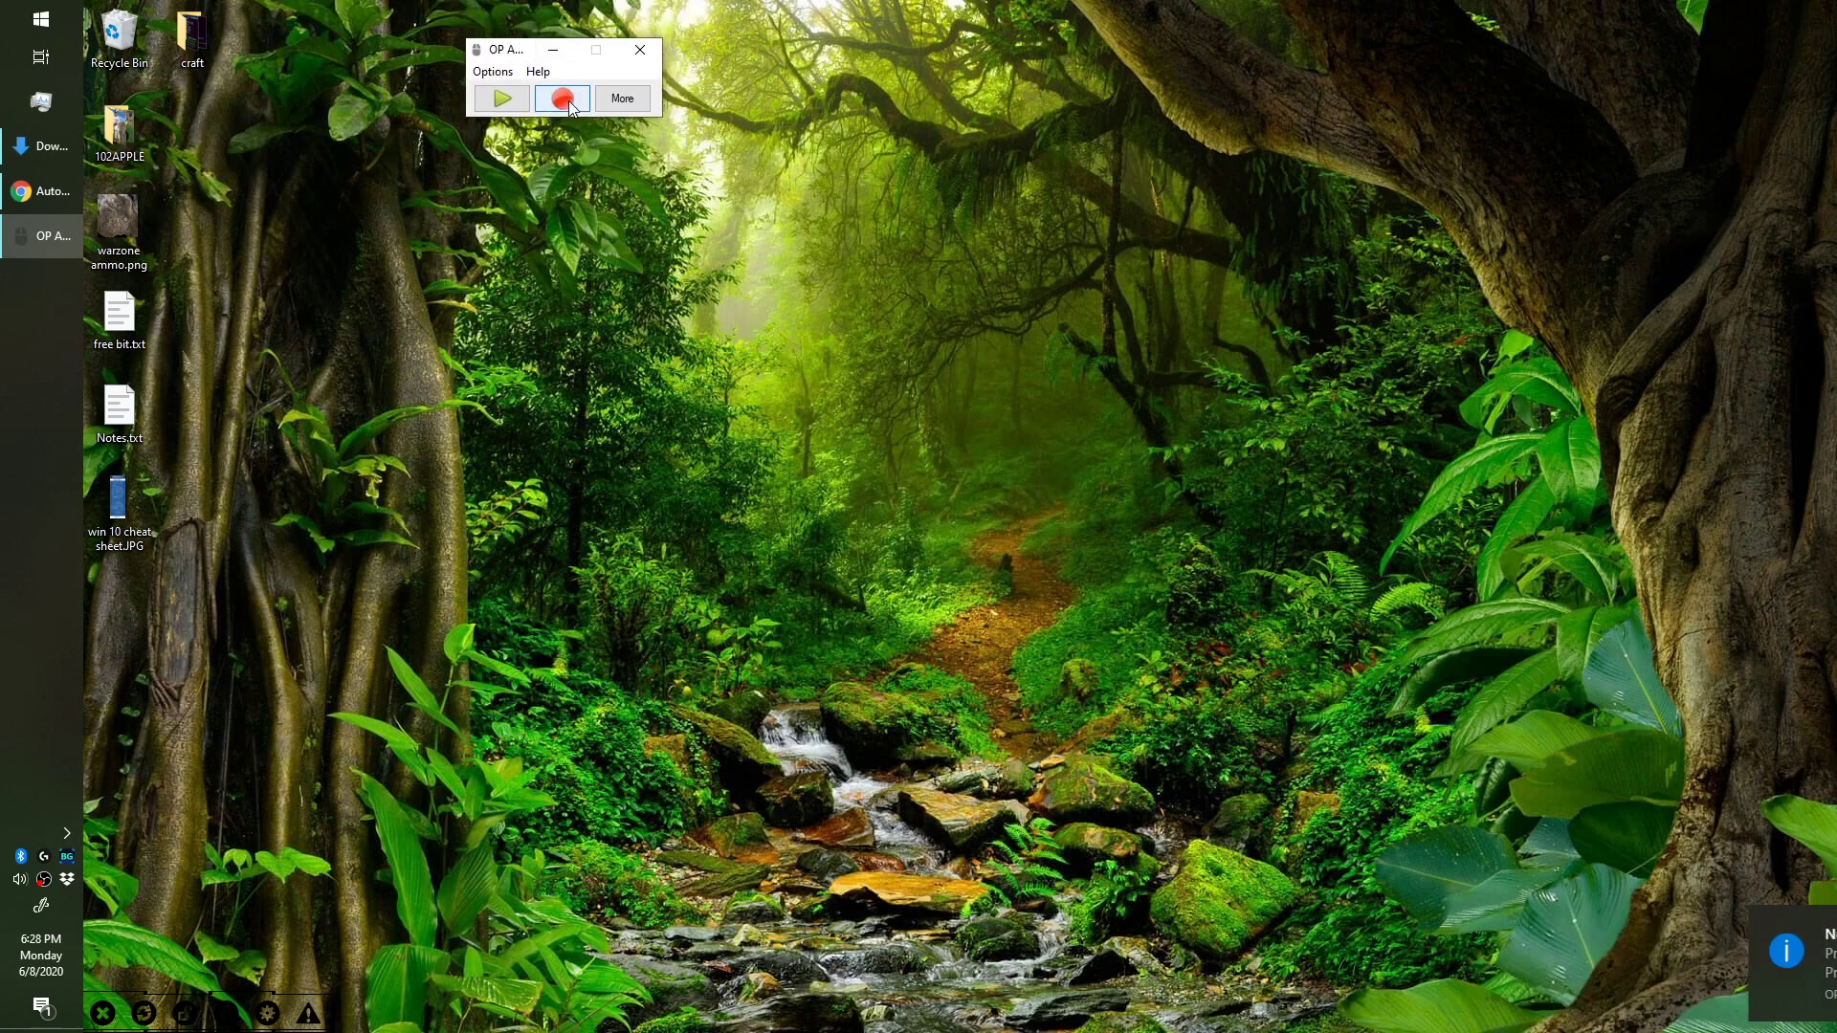
left_click(568, 102)
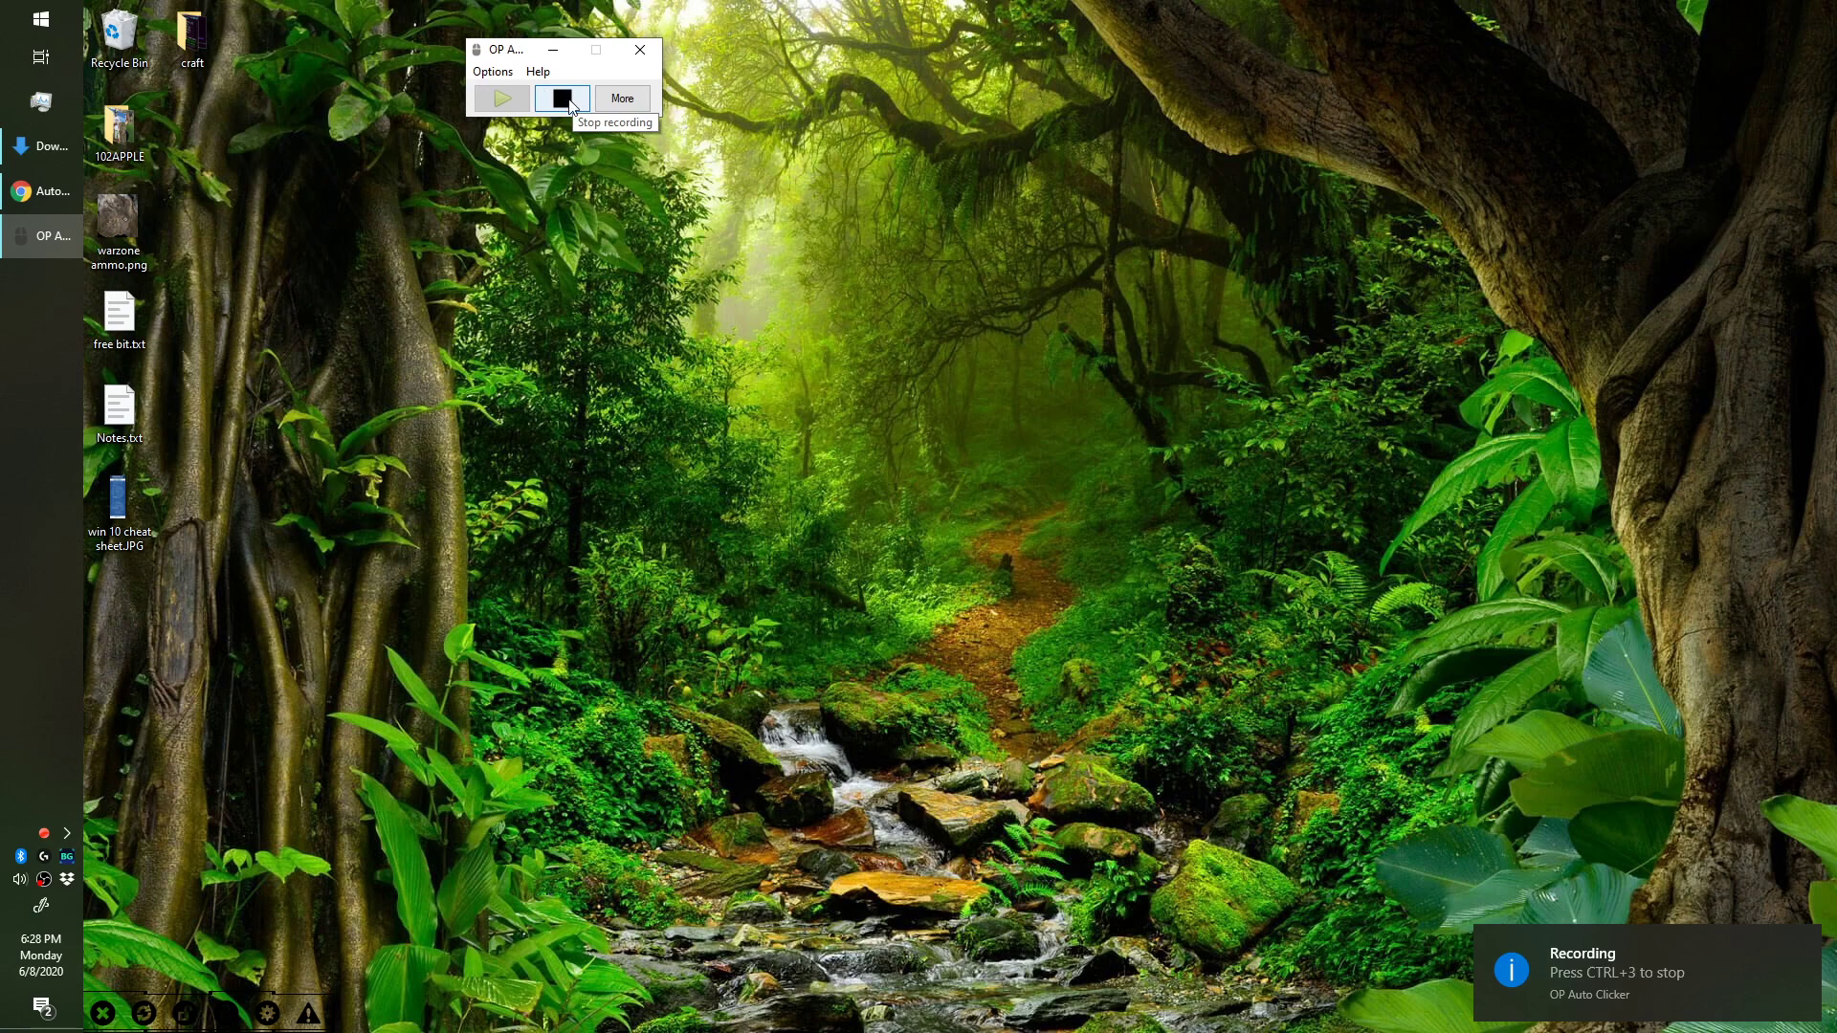
left_click(687, 309)
left_click(562, 98)
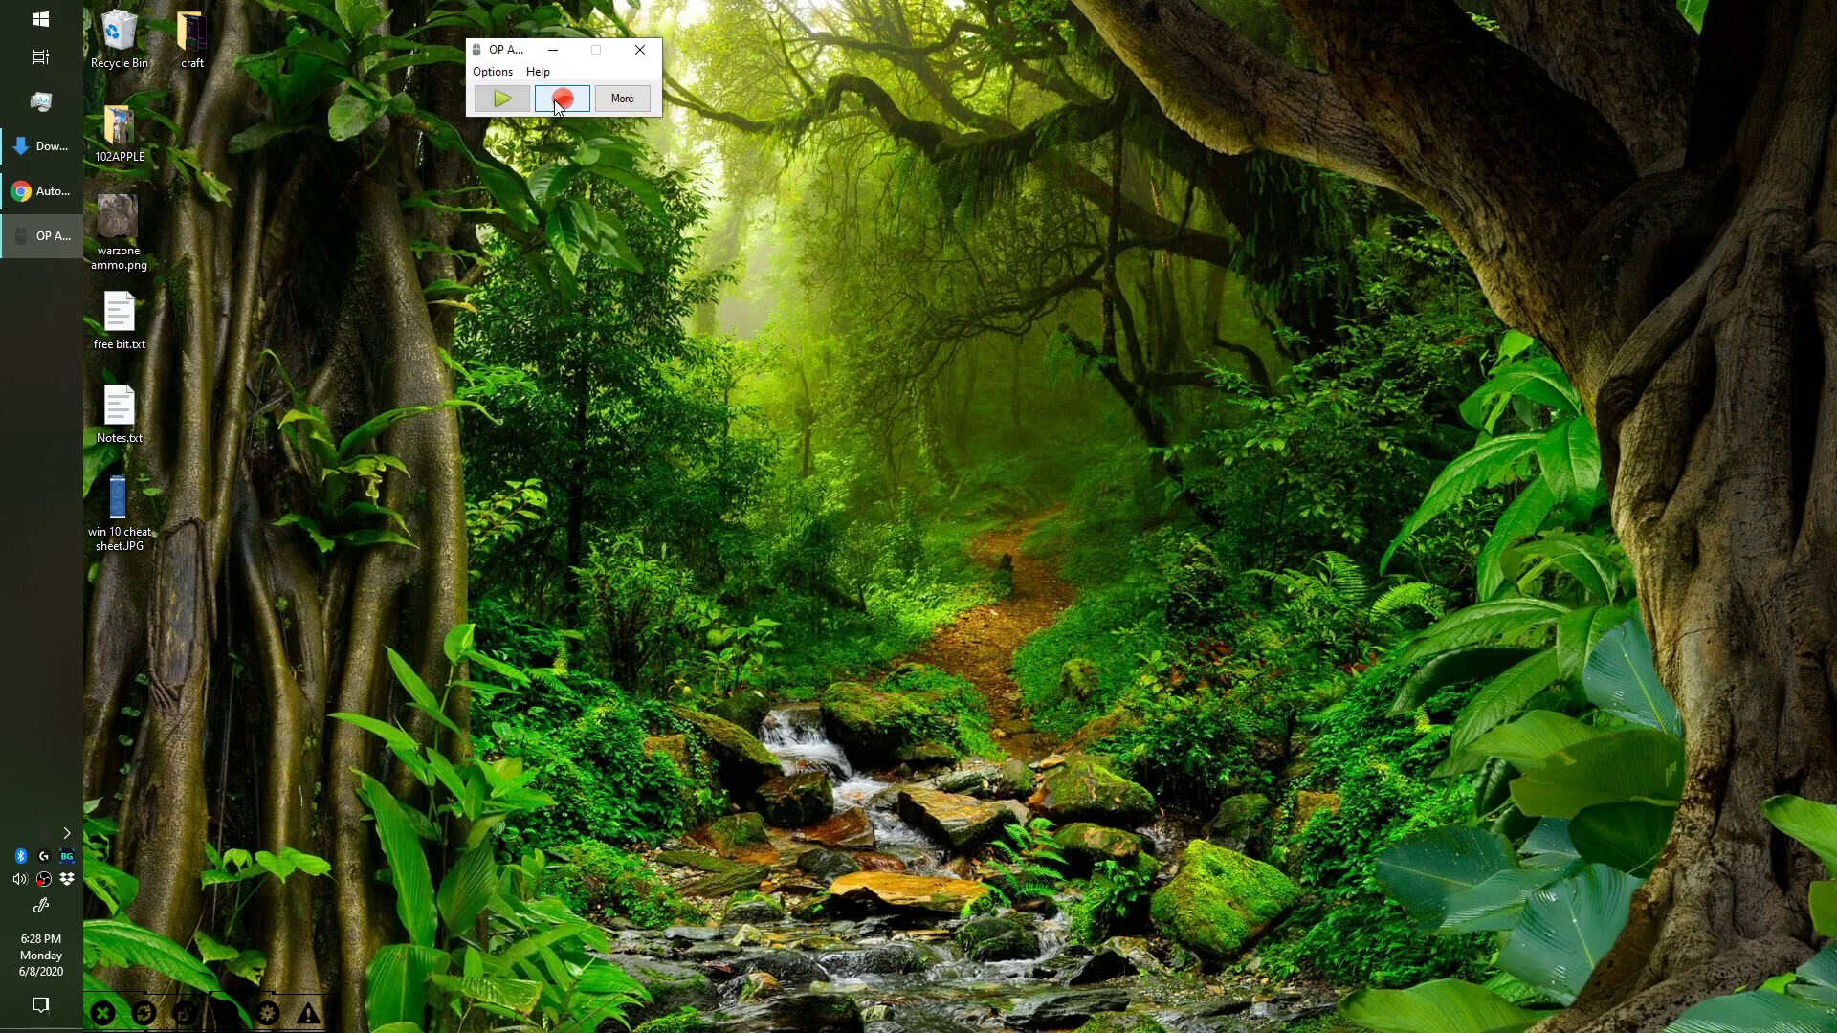
- Move the recorder to the right, then play the macro with Ctrl+1 and stop it with Ctrl+1
left_click_drag(530, 57, 1567, 456)
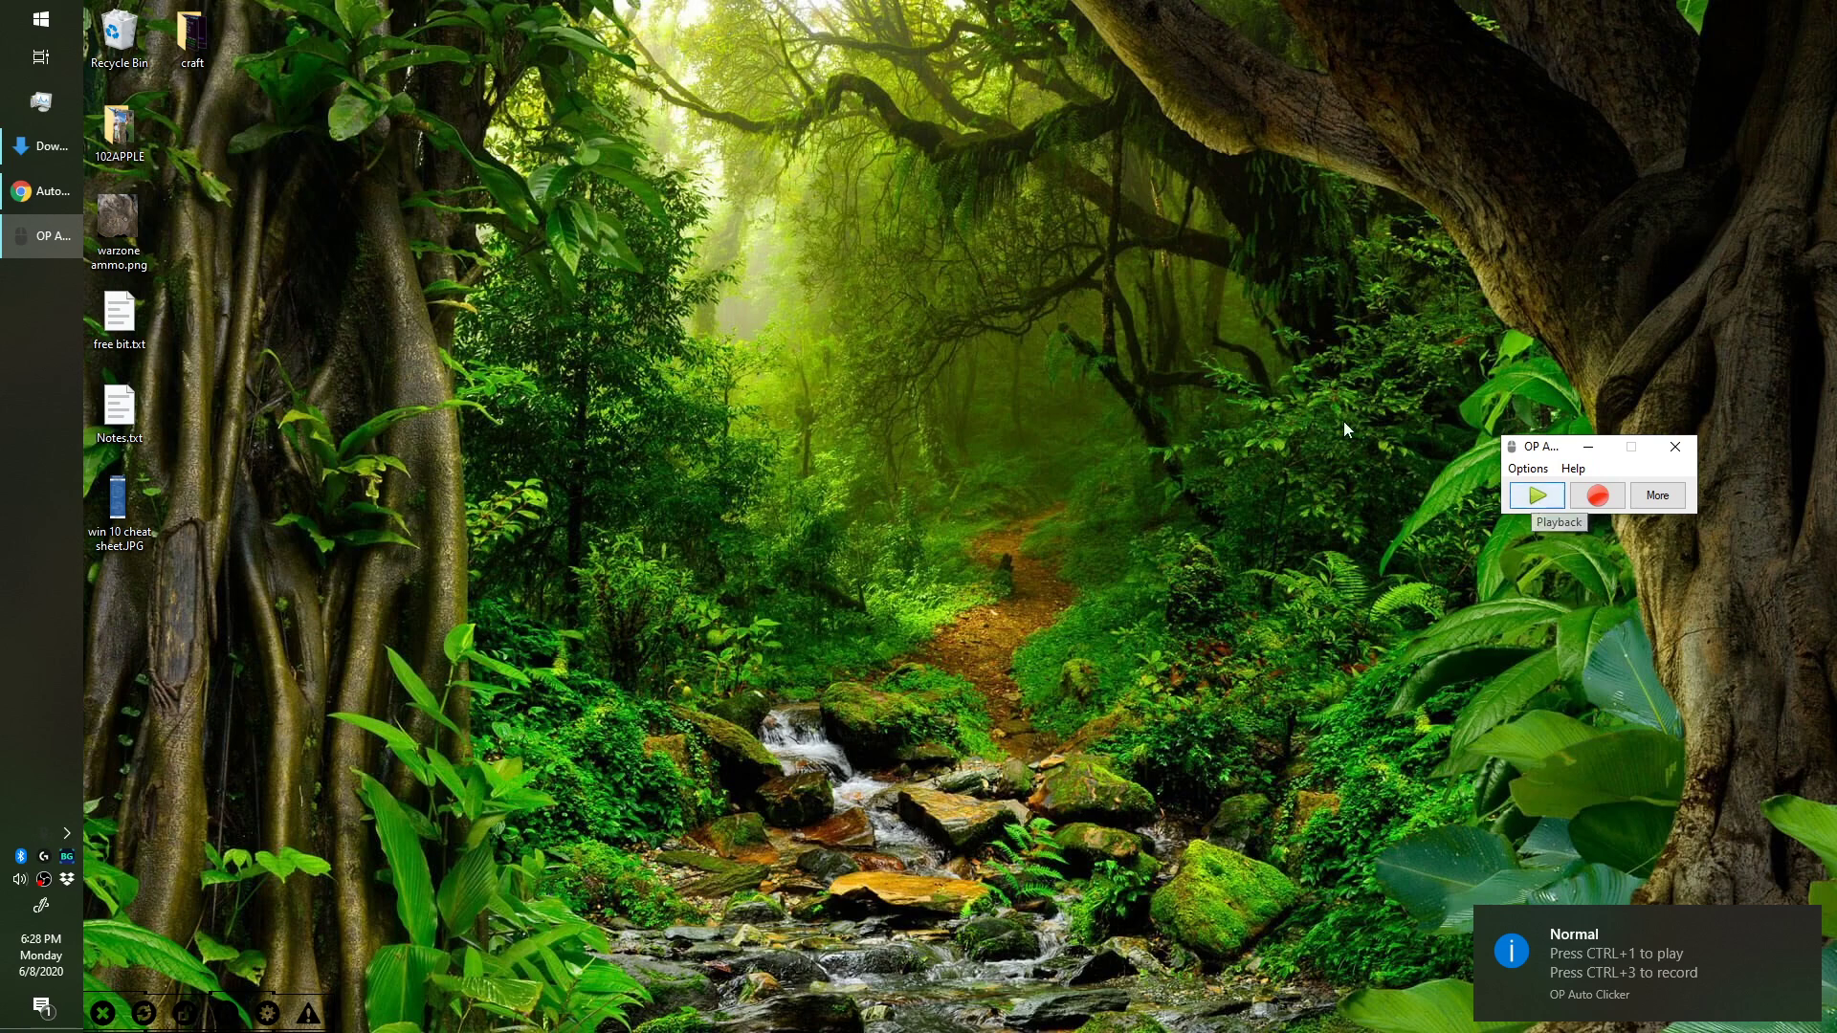
key("ctrl+1")
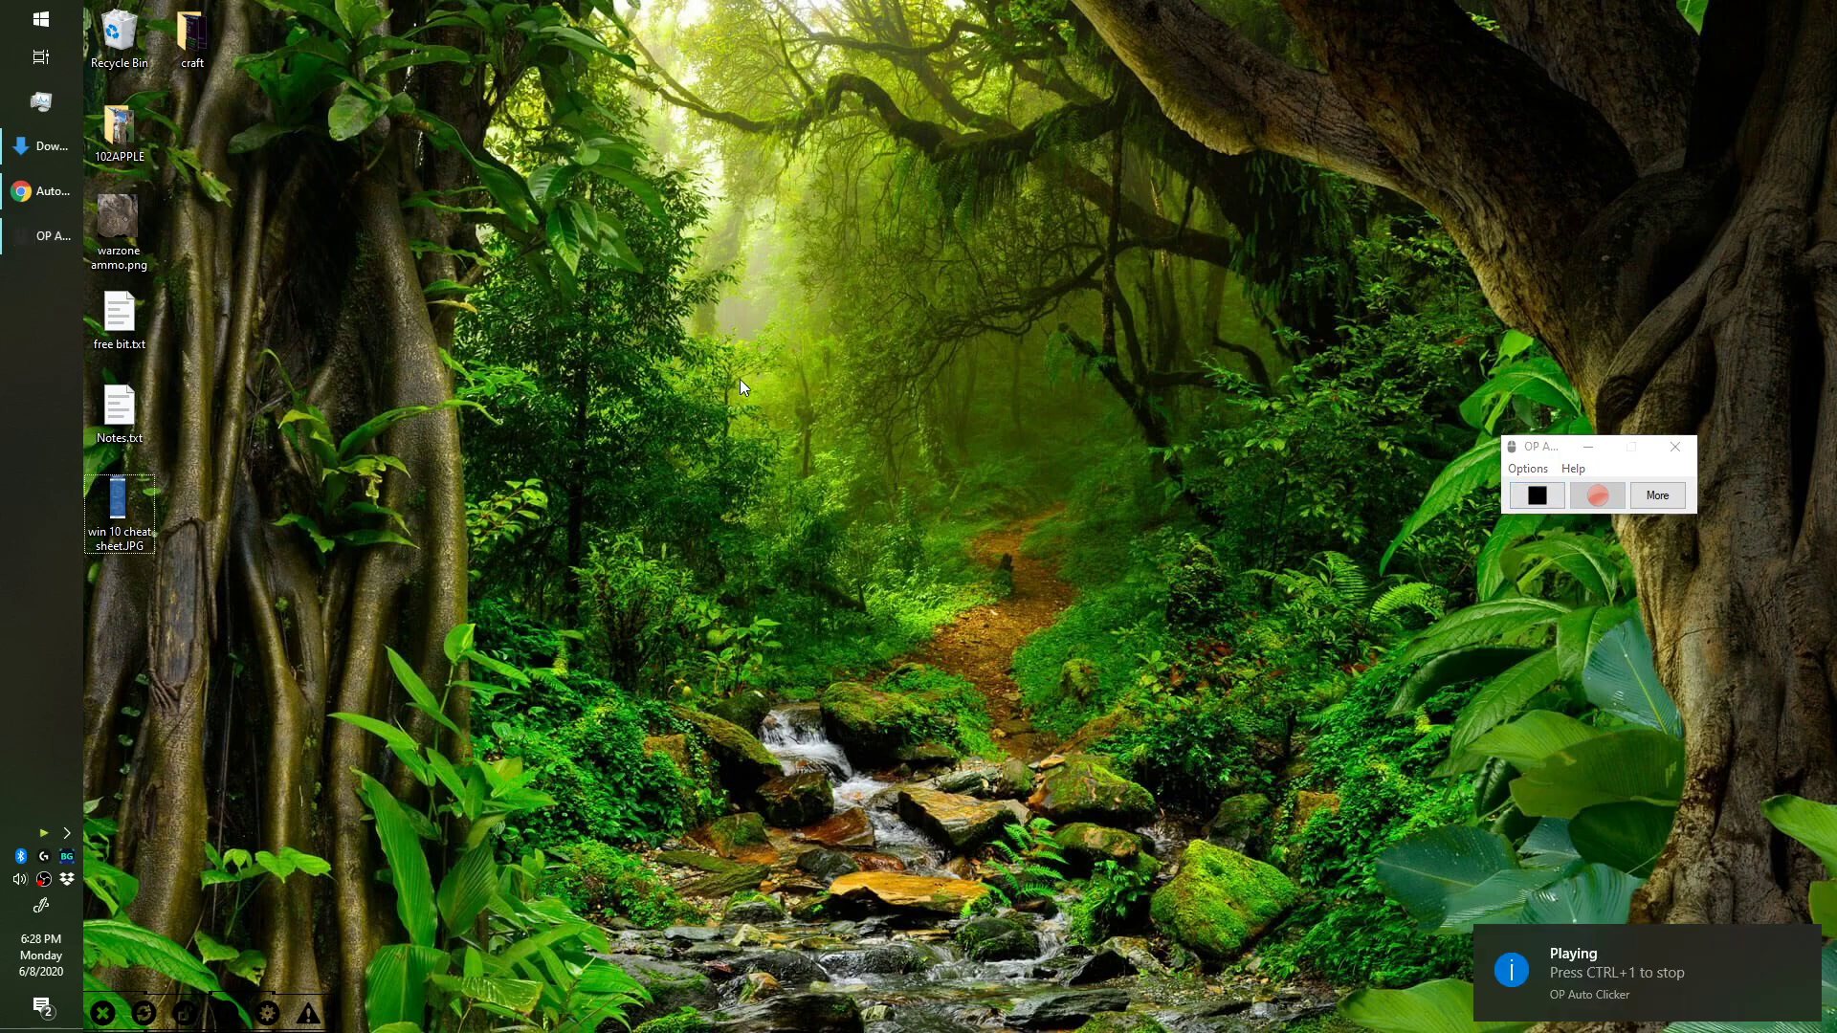
key("ctrl+1")
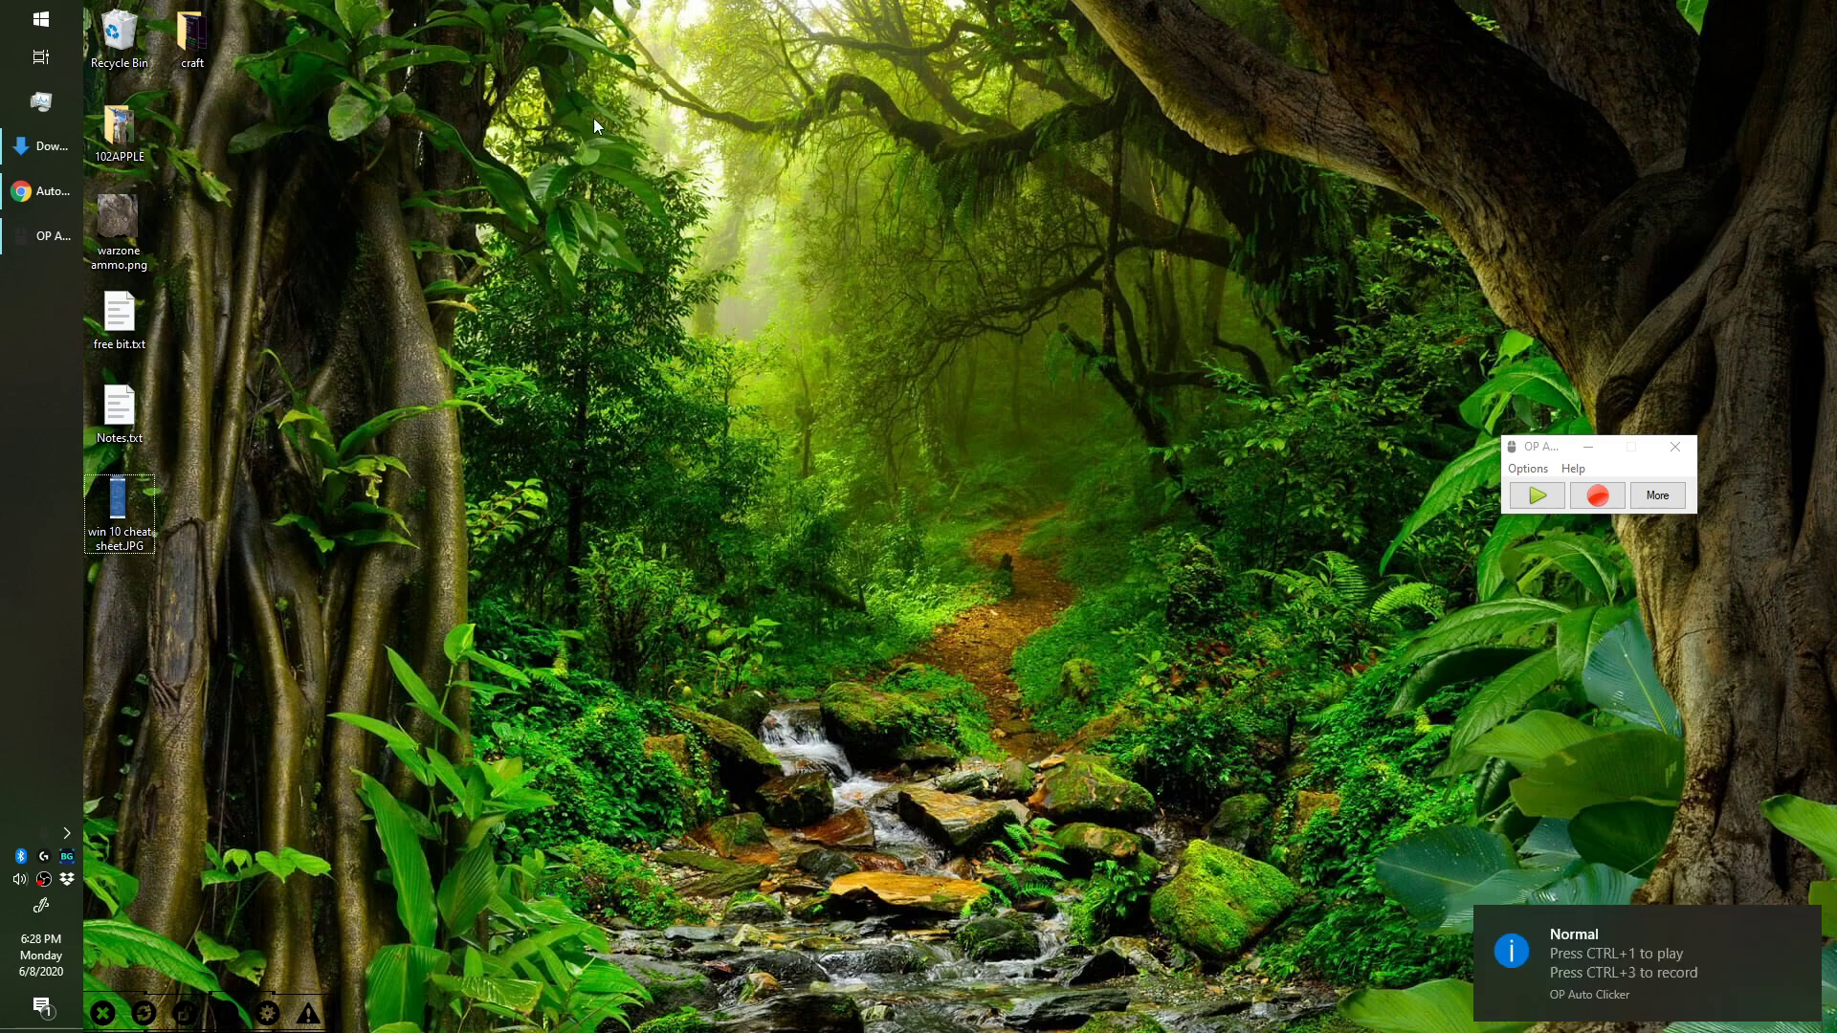
- Open the remouse.com page via More, minimize Chrome, restore the full window and close the program
left_click(1658, 496)
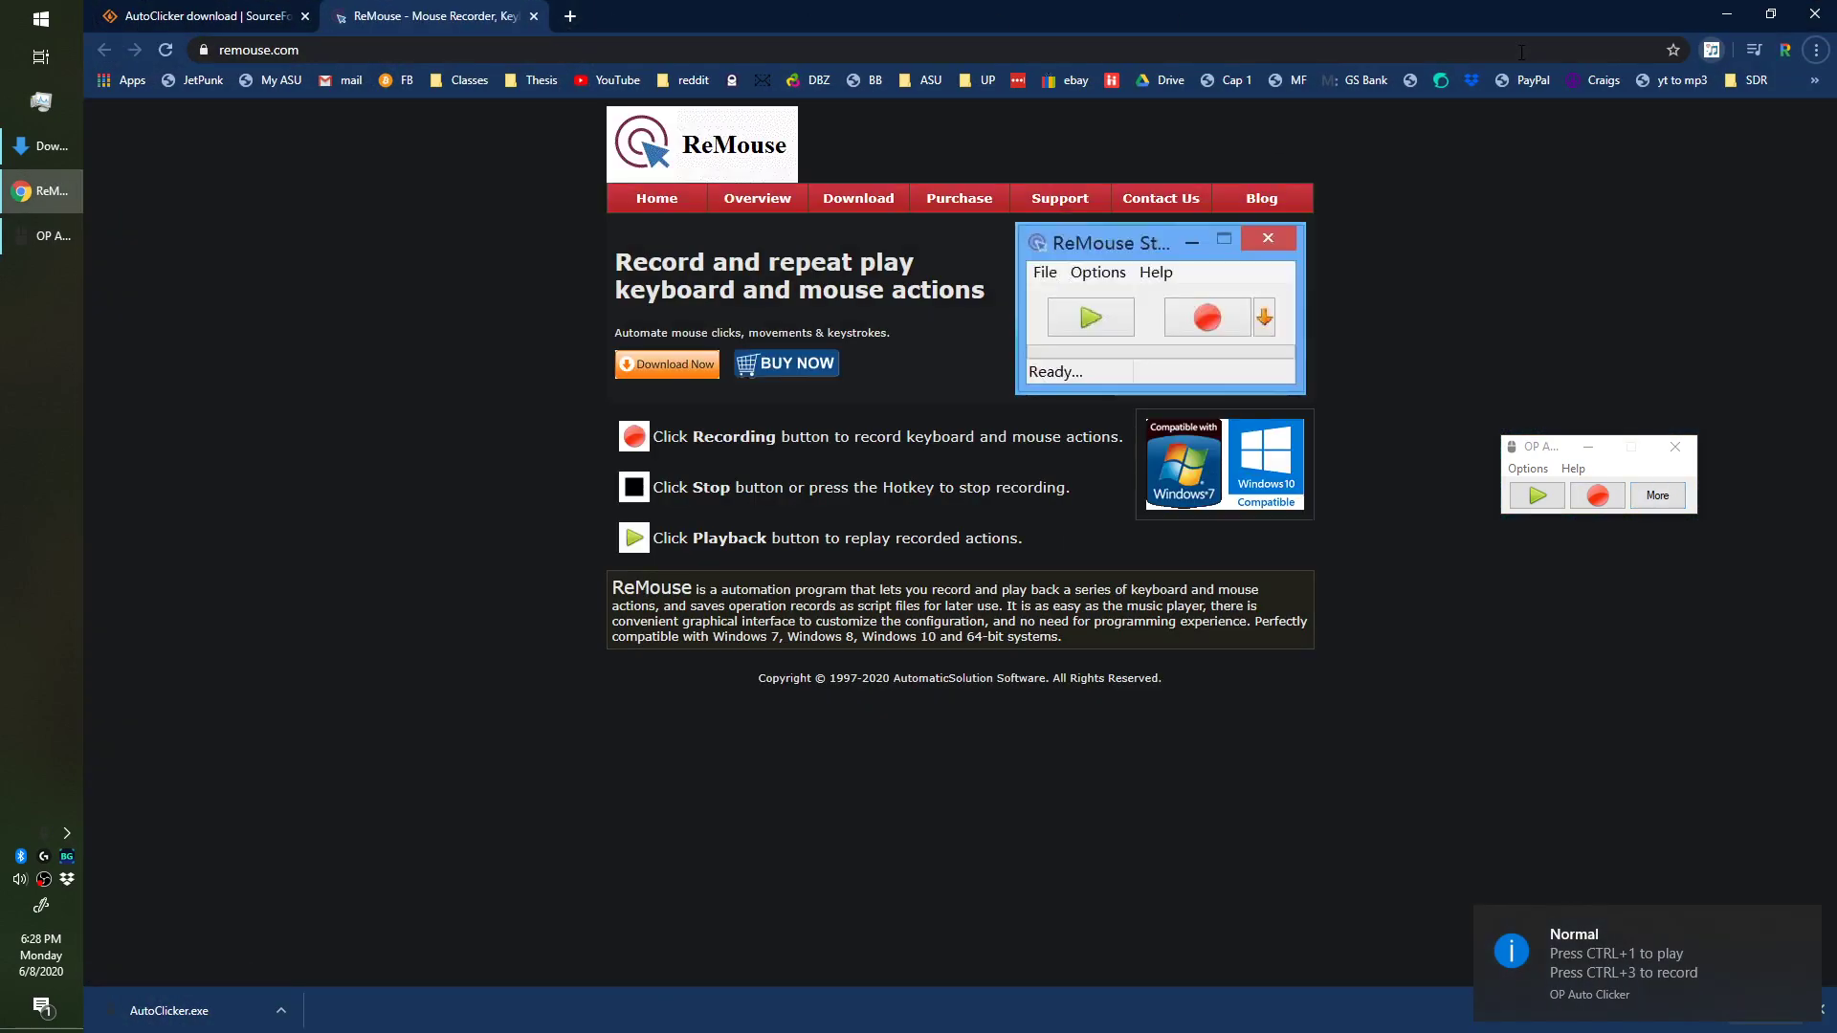
left_click(1720, 18)
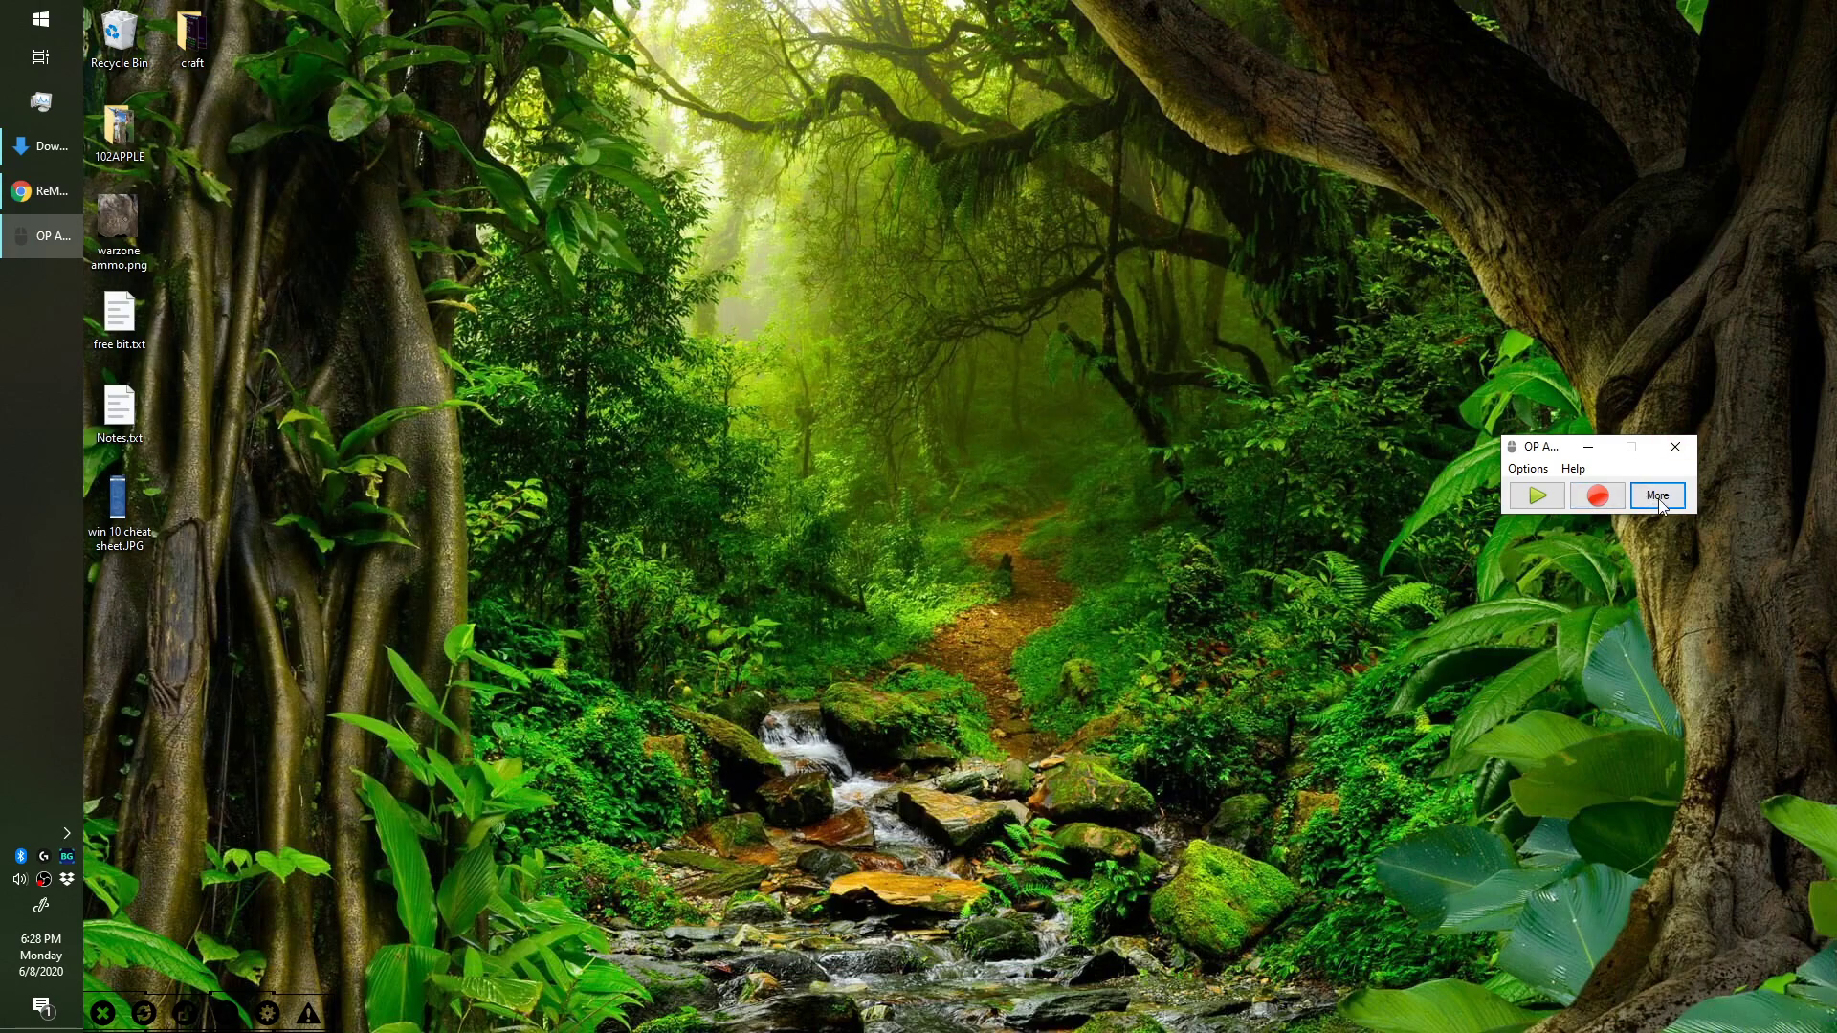
left_click(1675, 454)
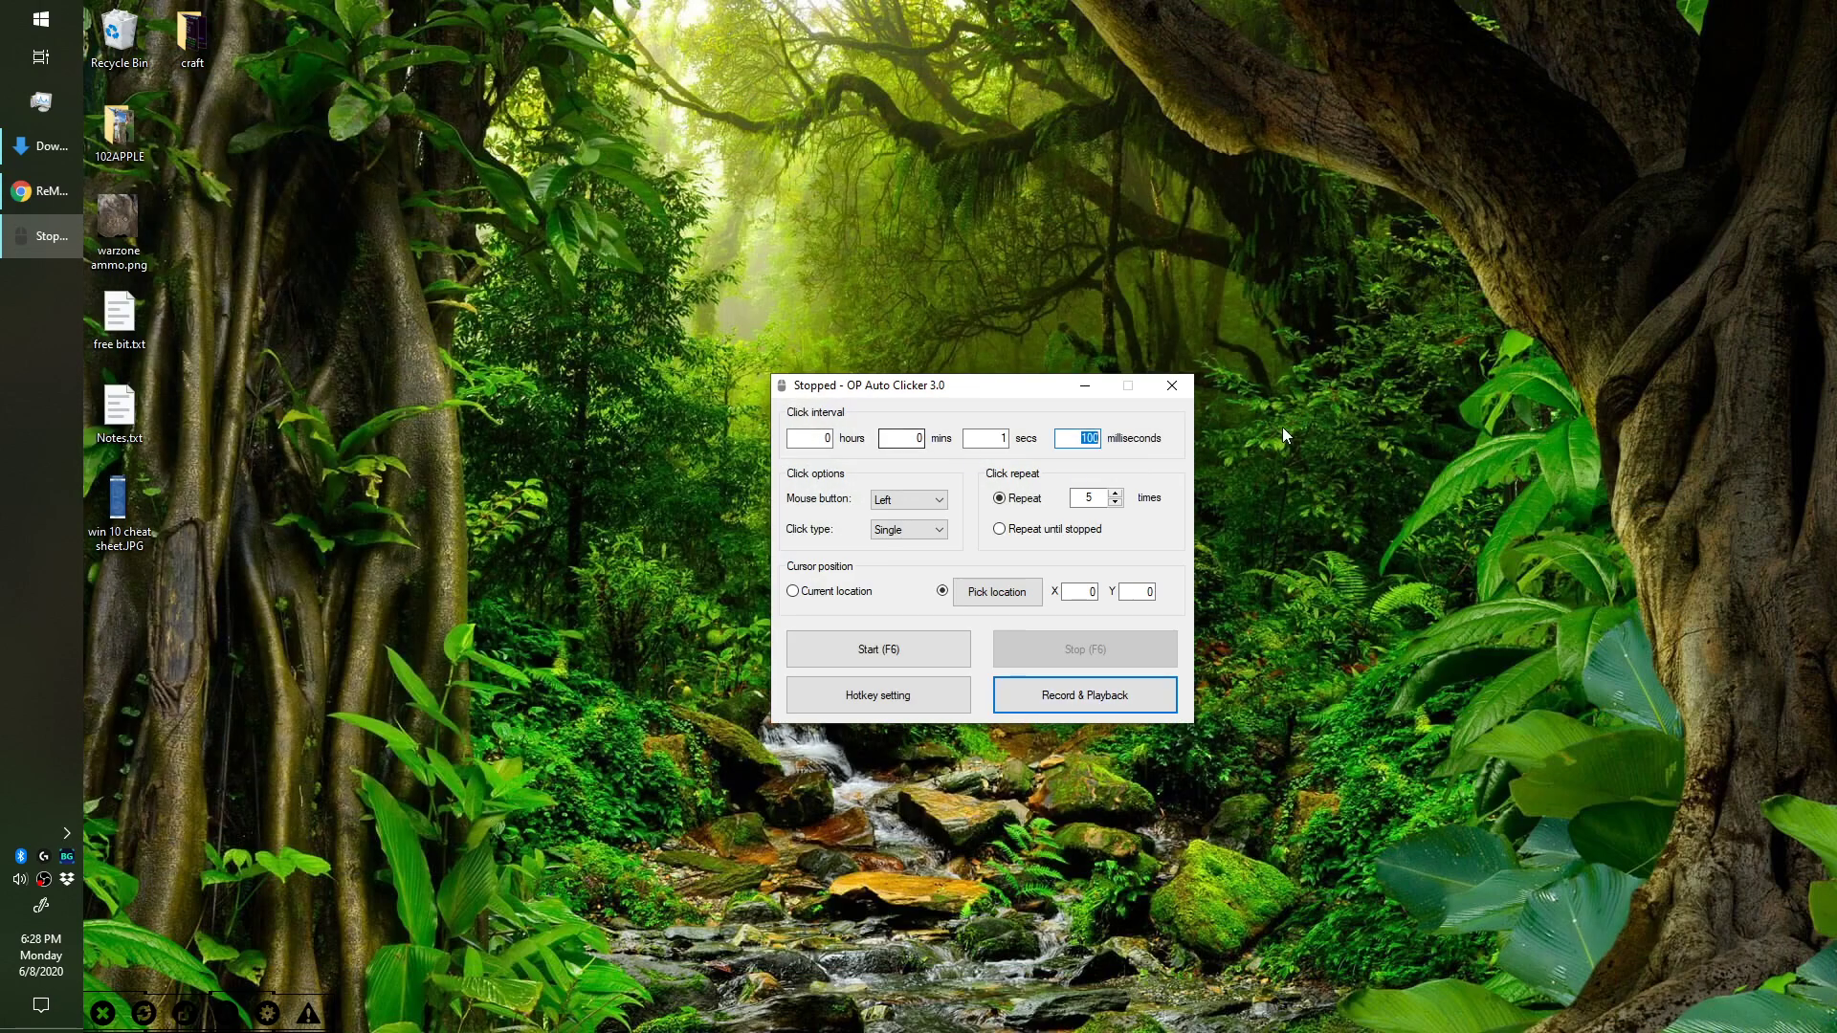
left_click(1172, 385)
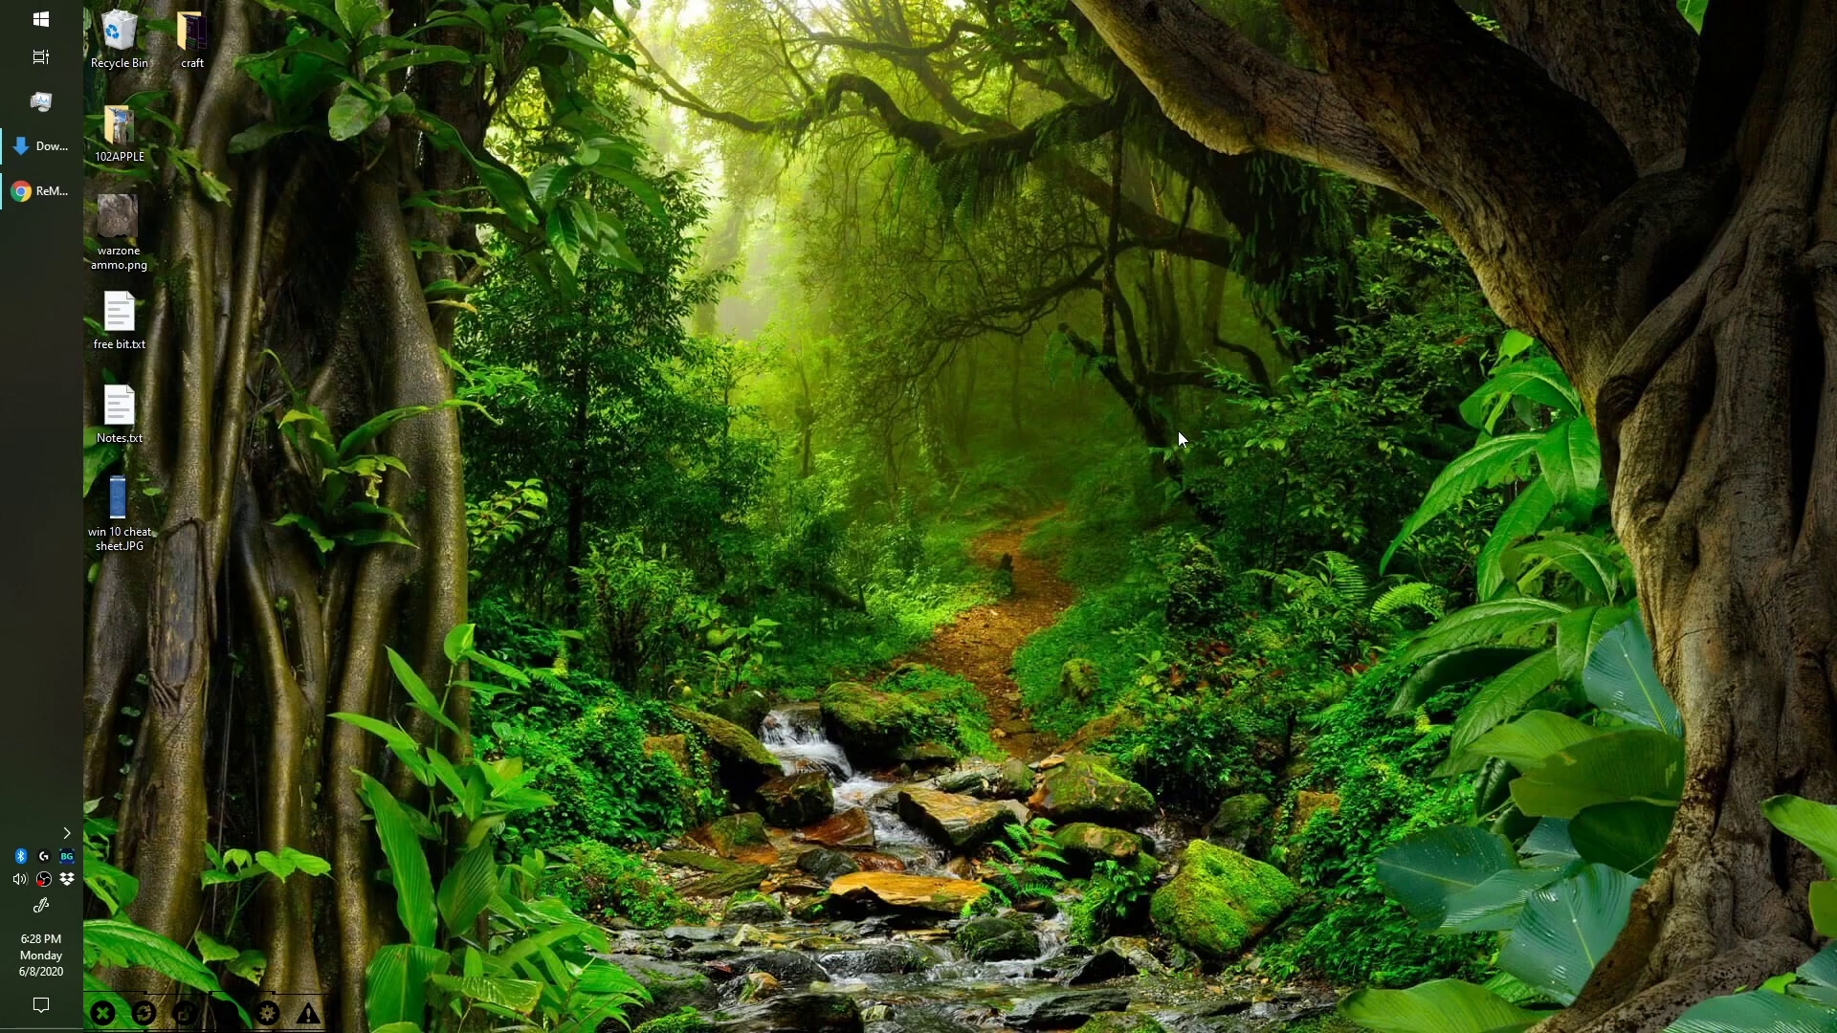
- Relaunch AutoClicker.exe from Downloads and switch to the compact record-and-playback window
left_click(73, 159)
double_click(852, 355)
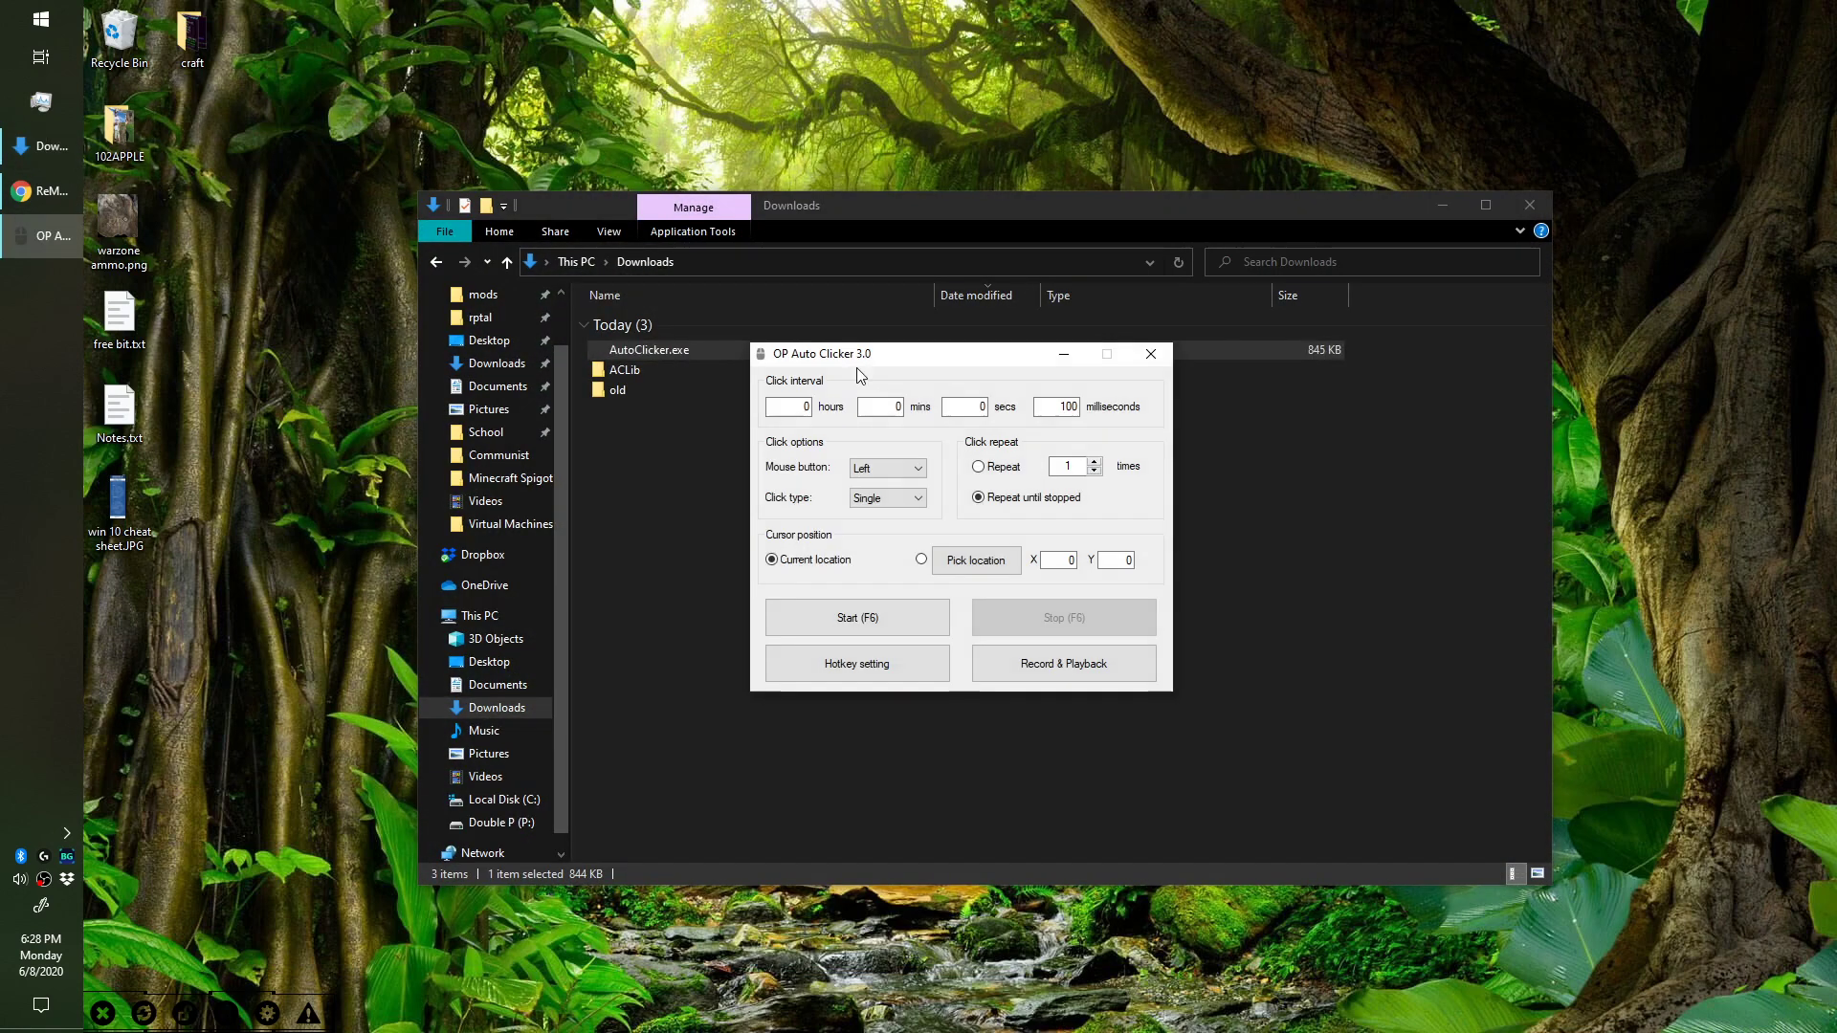
left_click(1077, 667)
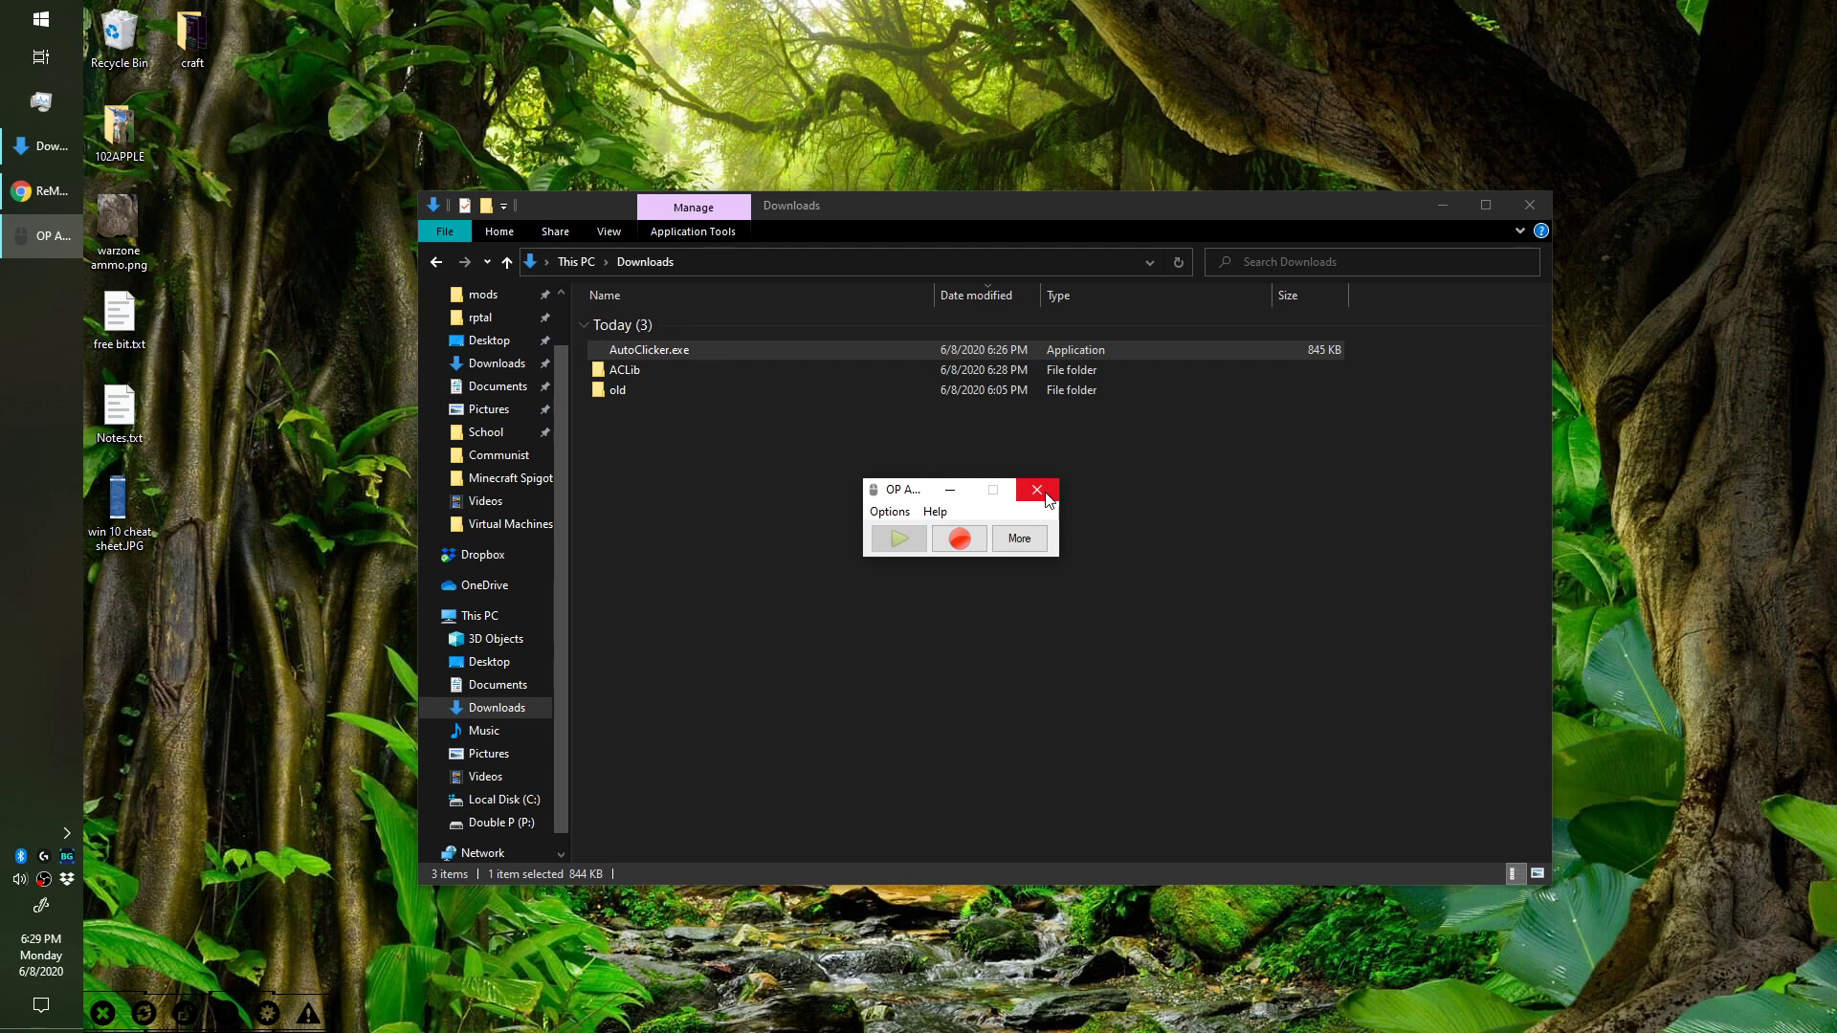
- Open the ReMouse page via More, return to the full window, and minimize Chrome
left_click(1019, 538)
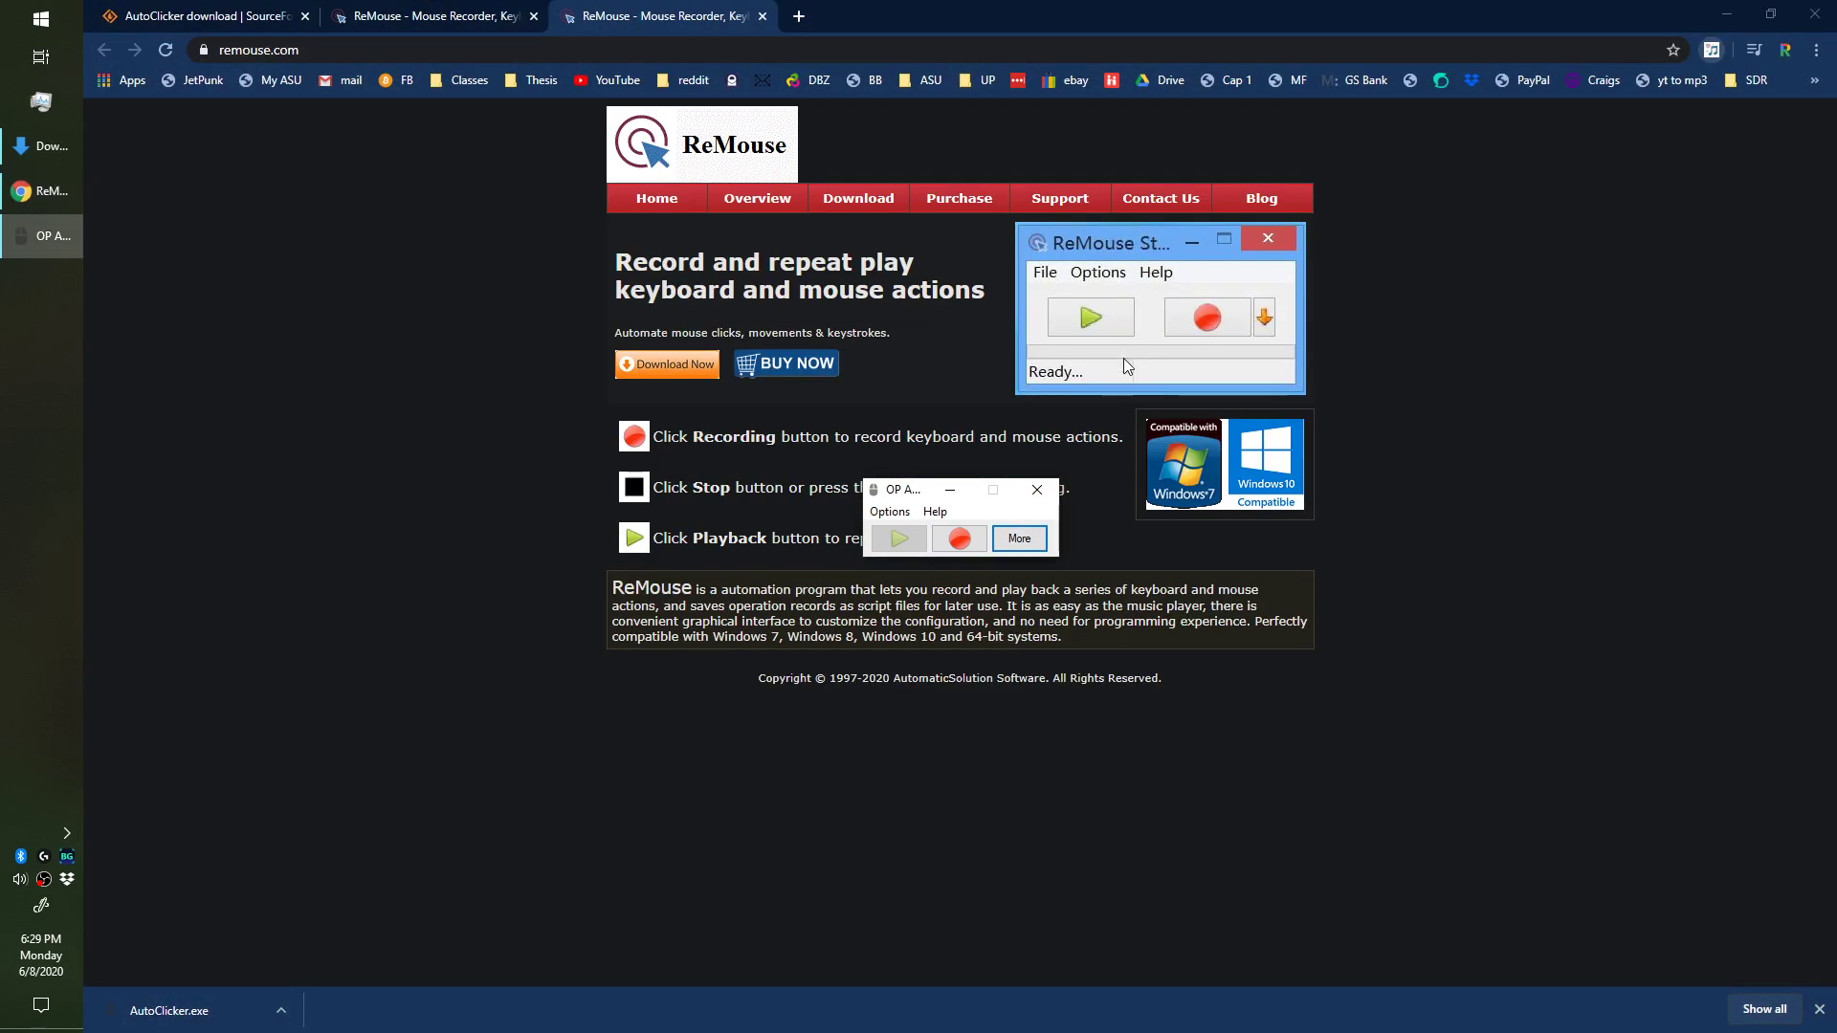
left_click(1042, 492)
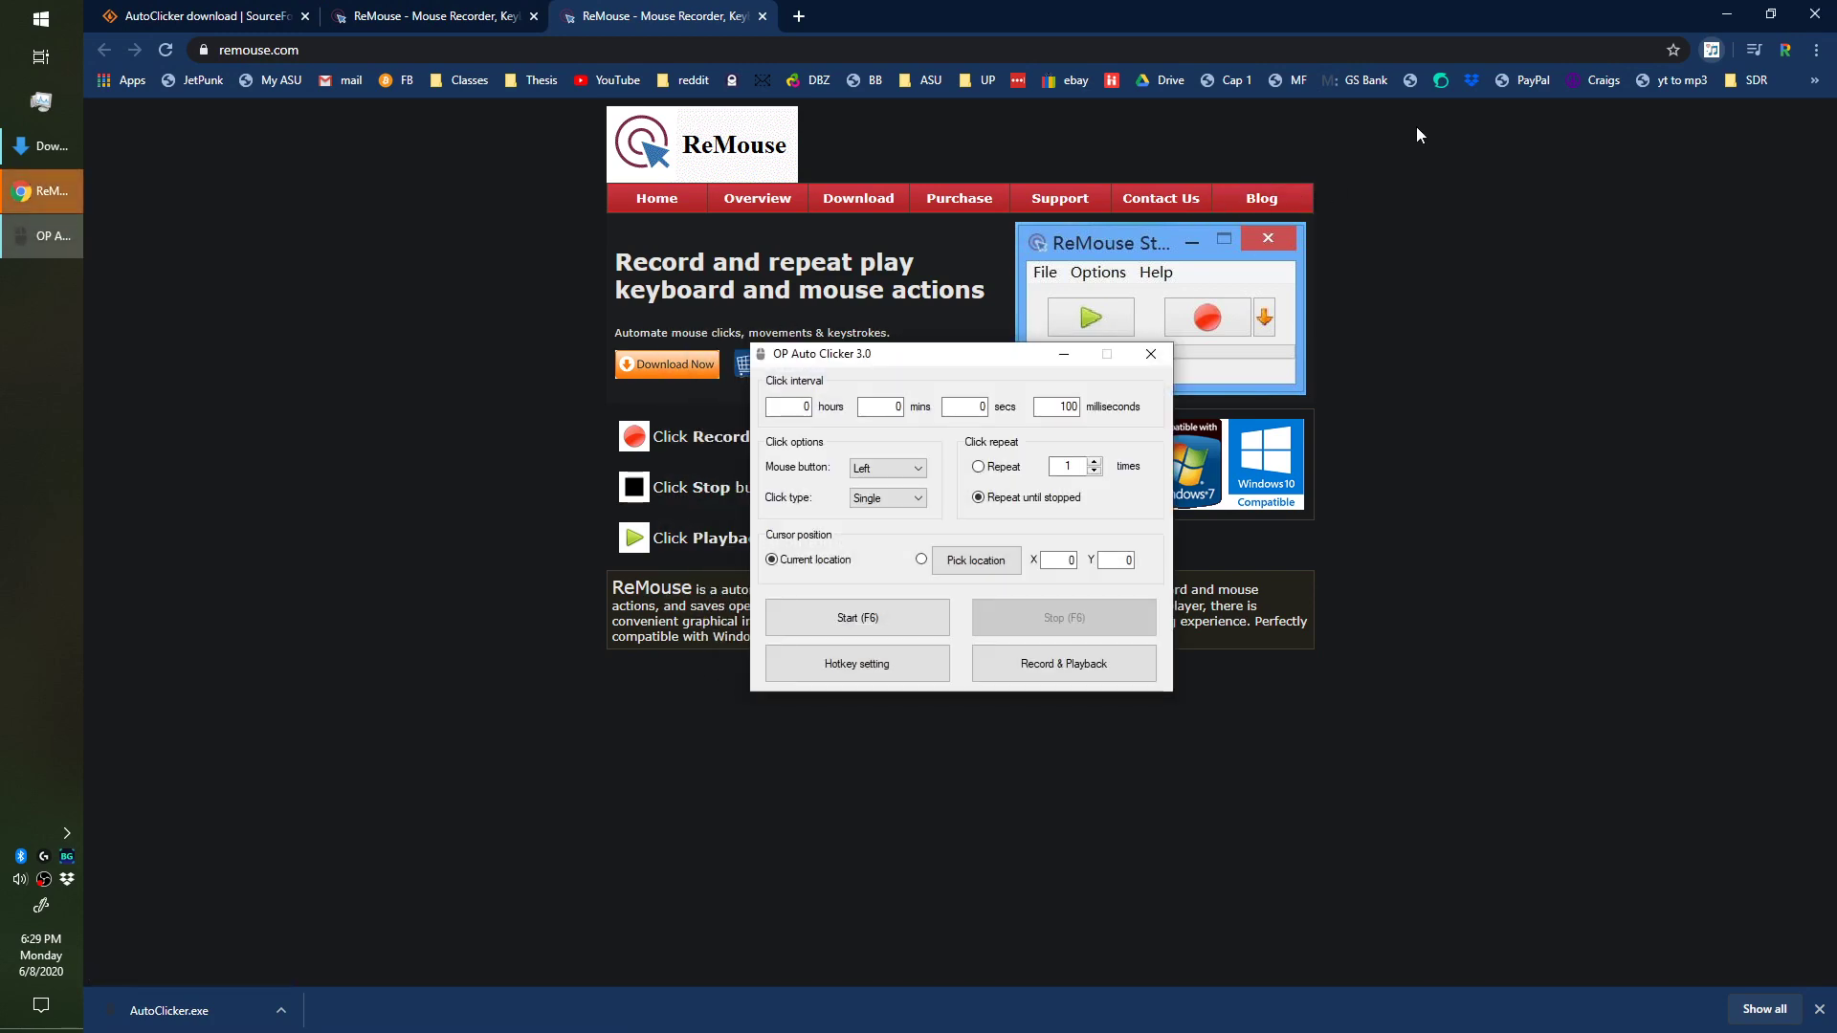
left_click(1727, 13)
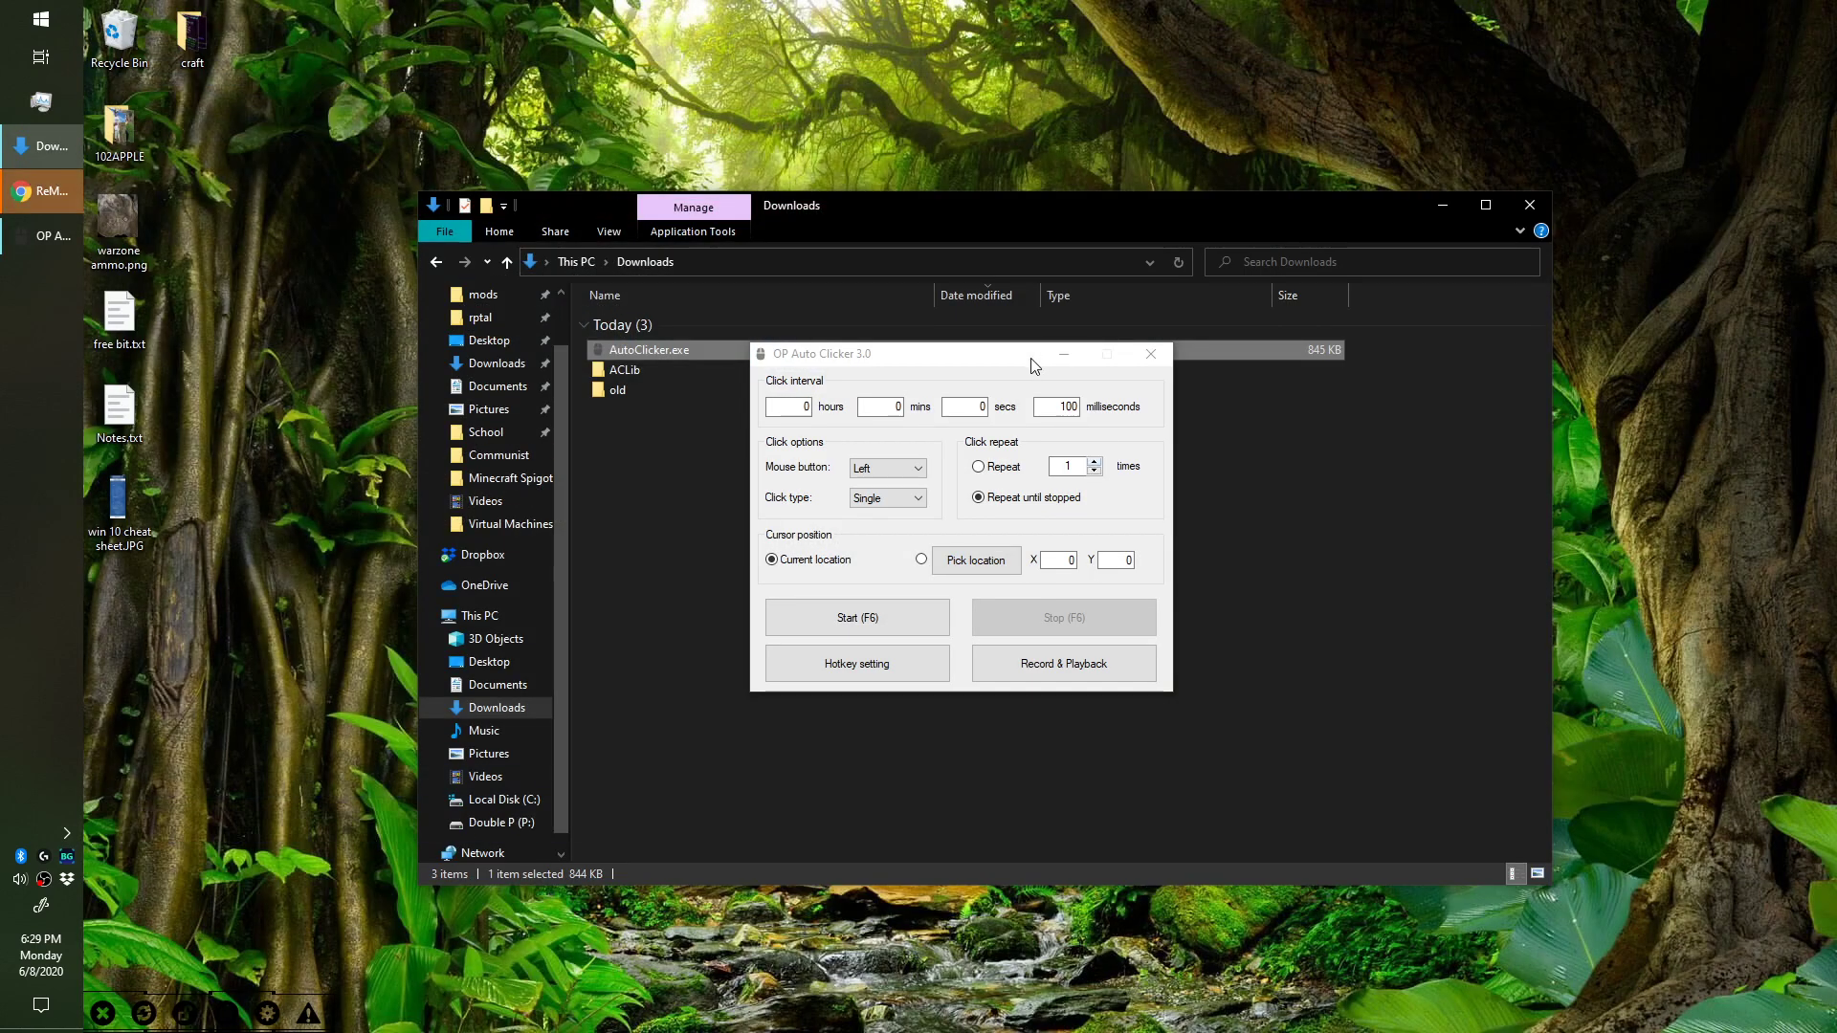